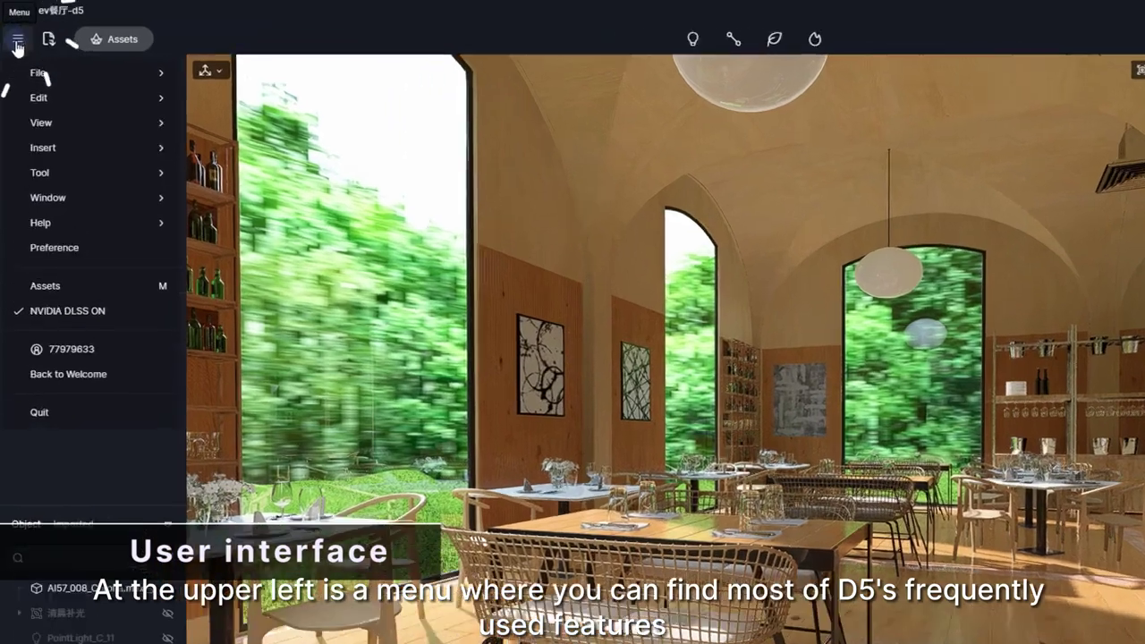
Look through the main menu and check which file formats the model import supports
{"action": "mouse_move", "coordinate": [22, 56]}
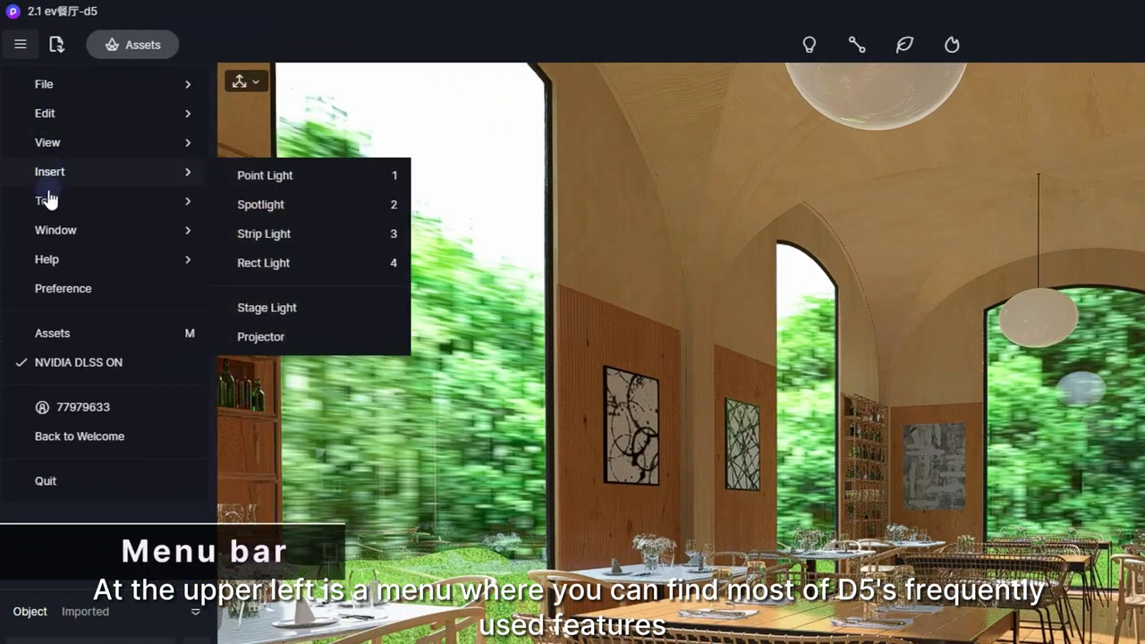
{"action": "left_click", "coordinate": [59, 47]}
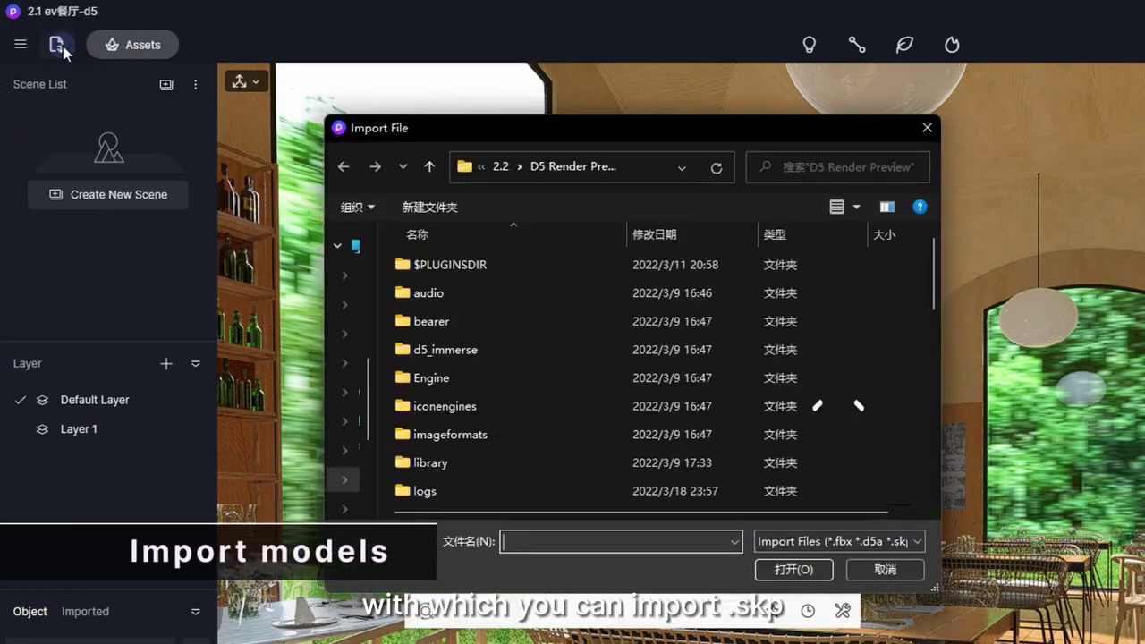
{"action": "left_click", "coordinate": [922, 542]}
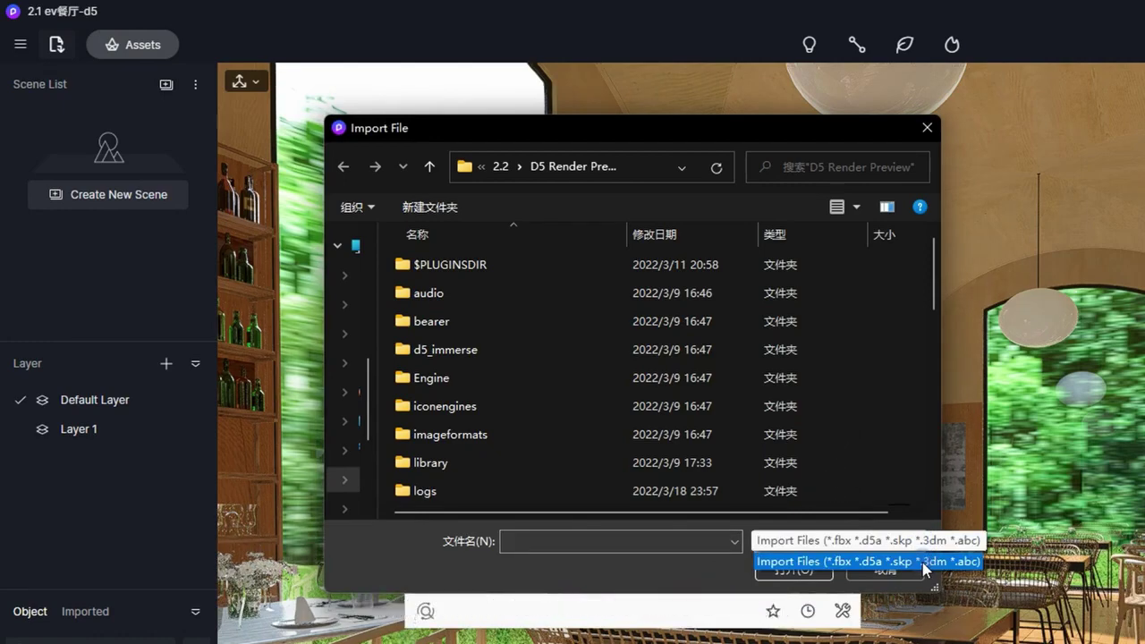
Open the asset library and browse the online Model category
{"action": "left_click", "coordinate": [133, 45]}
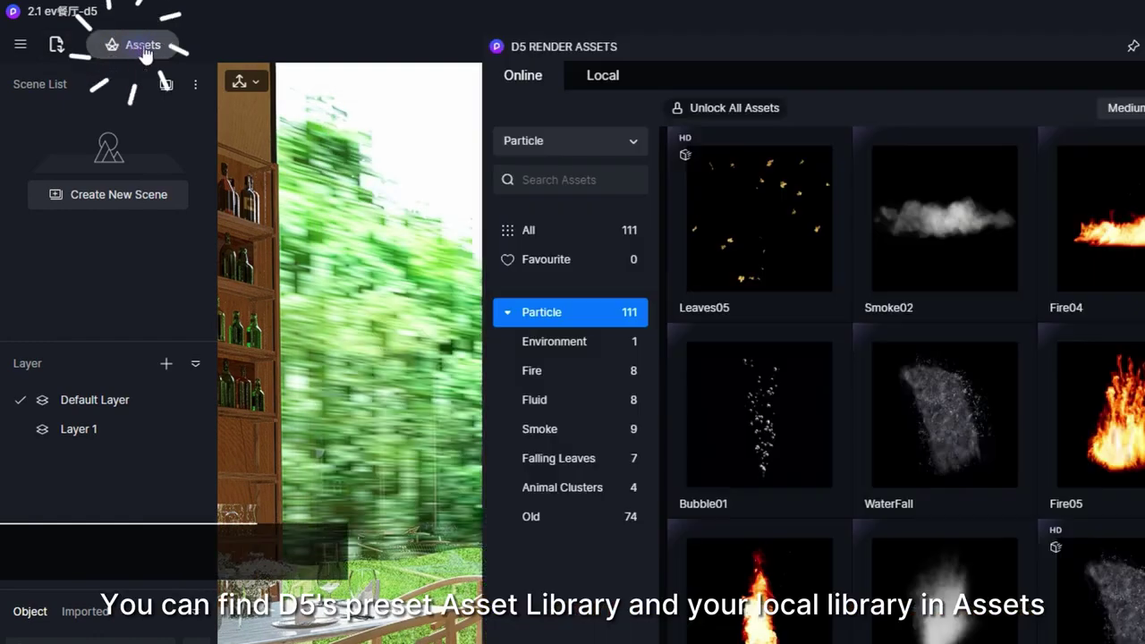
{"action": "left_click", "coordinate": [537, 143]}
{"action": "left_click", "coordinate": [578, 174]}
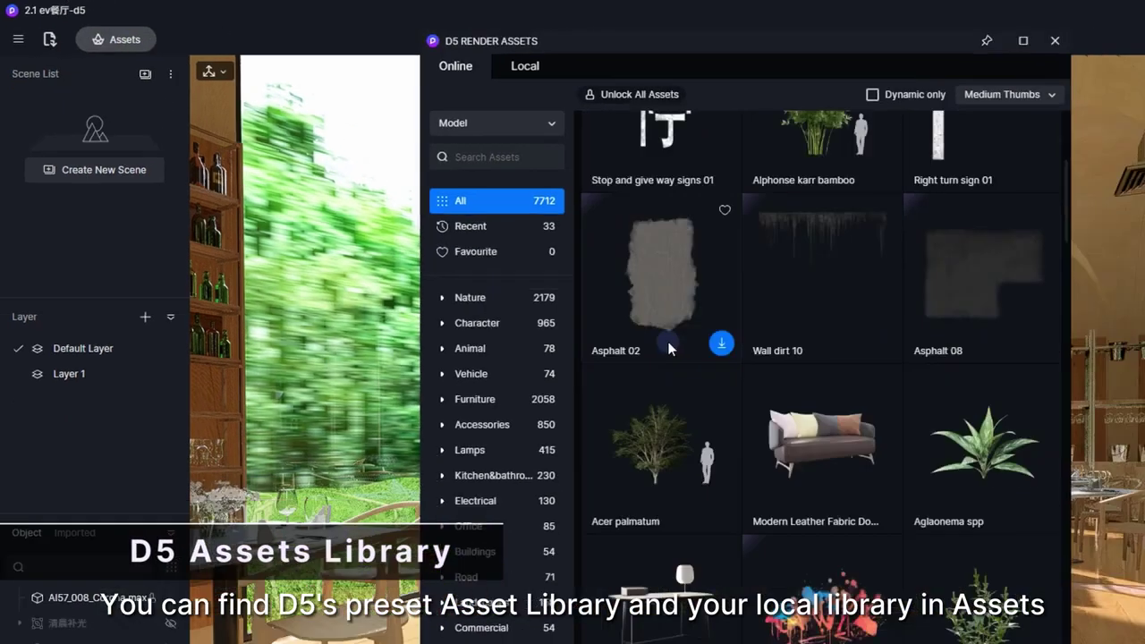
Look through other asset categories and the local library, and close the asset library
{"action": "left_click", "coordinate": [374, 93]}
{"action": "left_click", "coordinate": [354, 133]}
{"action": "left_click", "coordinate": [374, 94]}
{"action": "left_click", "coordinate": [353, 151]}
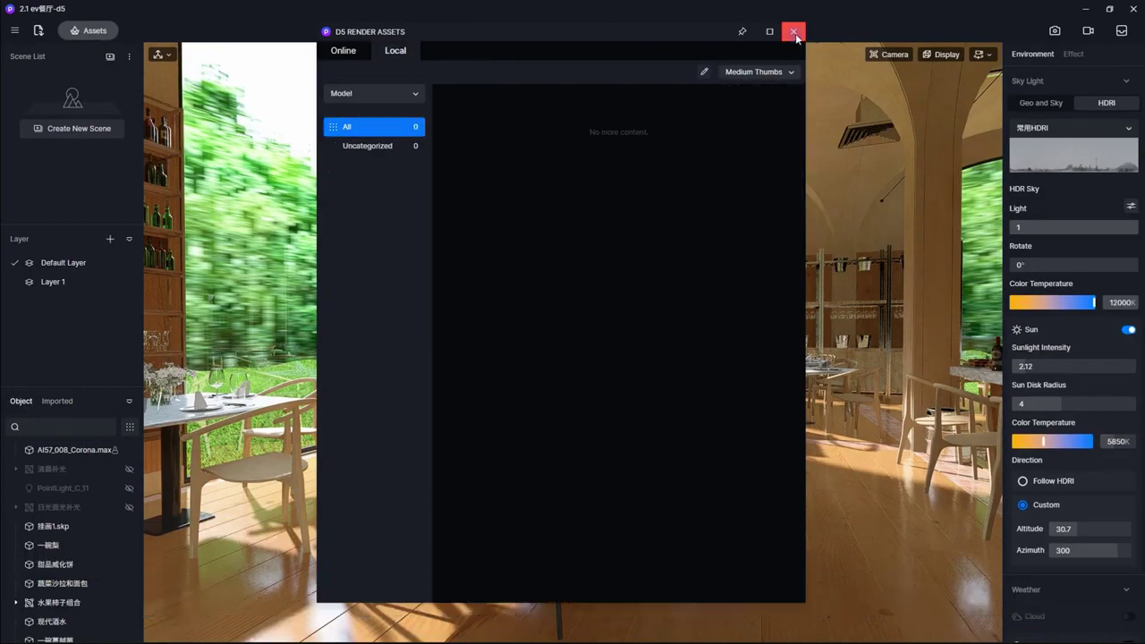
{"action": "left_click", "coordinate": [793, 32]}
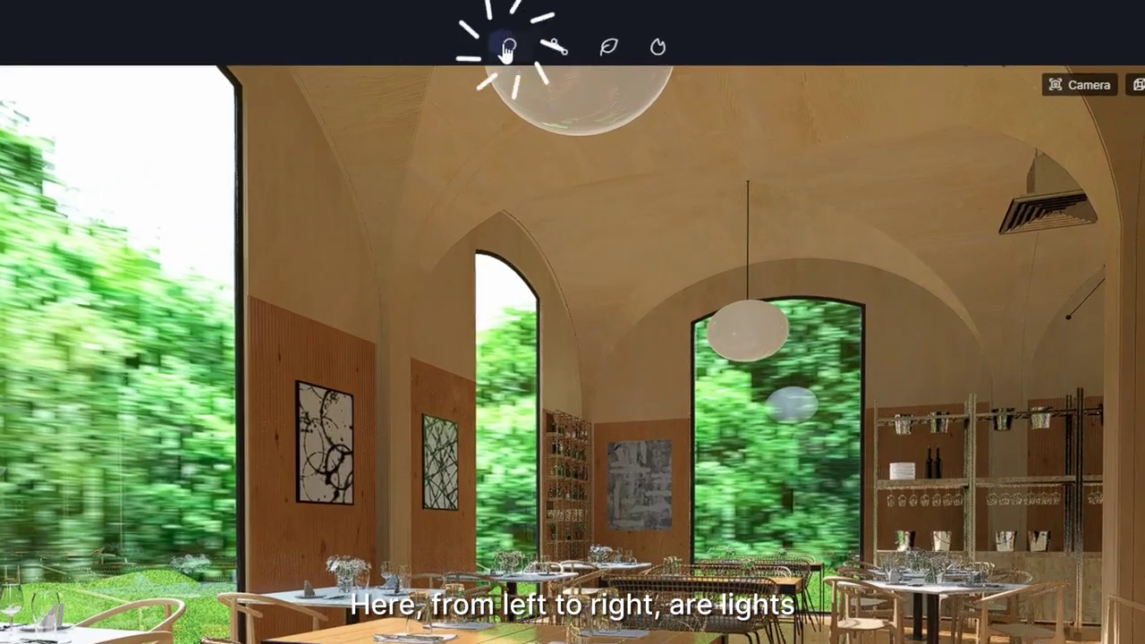
Look at the options of the light, path, vegetation and particle tools
{"action": "left_click", "coordinate": [508, 49]}
{"action": "left_click", "coordinate": [560, 52]}
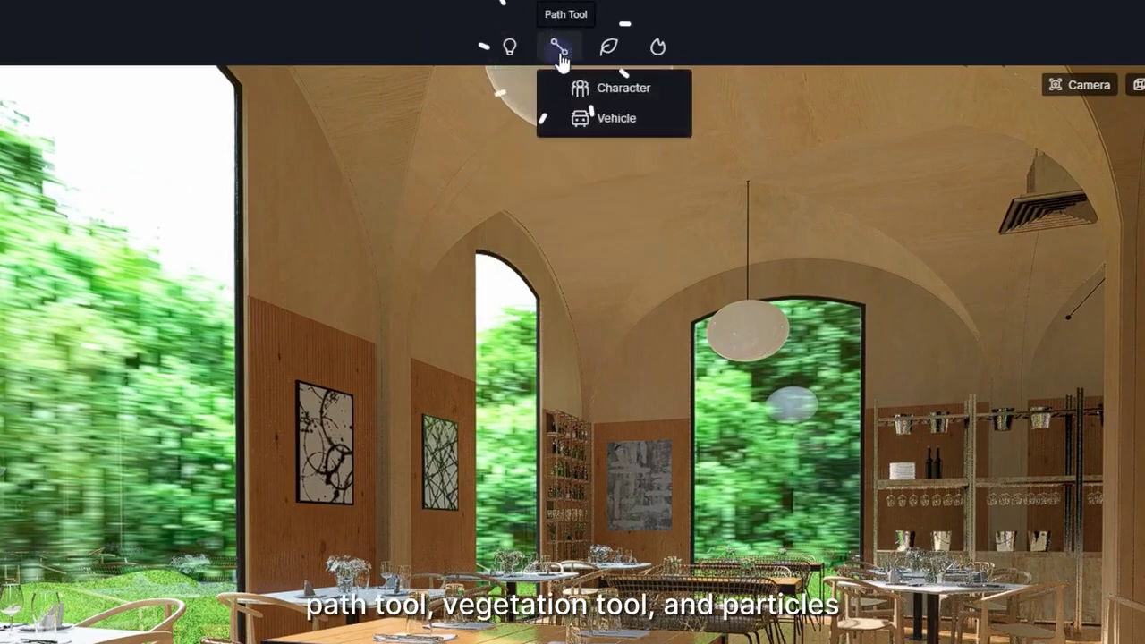
{"action": "left_click", "coordinate": [608, 53]}
{"action": "left_click", "coordinate": [659, 47]}
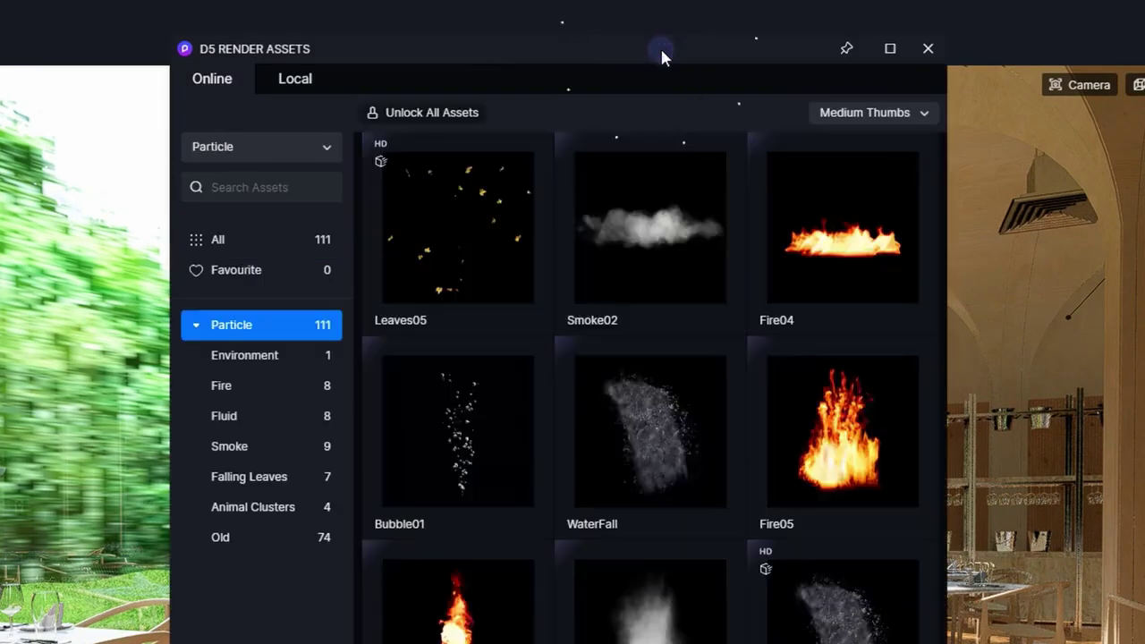
{"action": "left_click", "coordinate": [66, 71]}
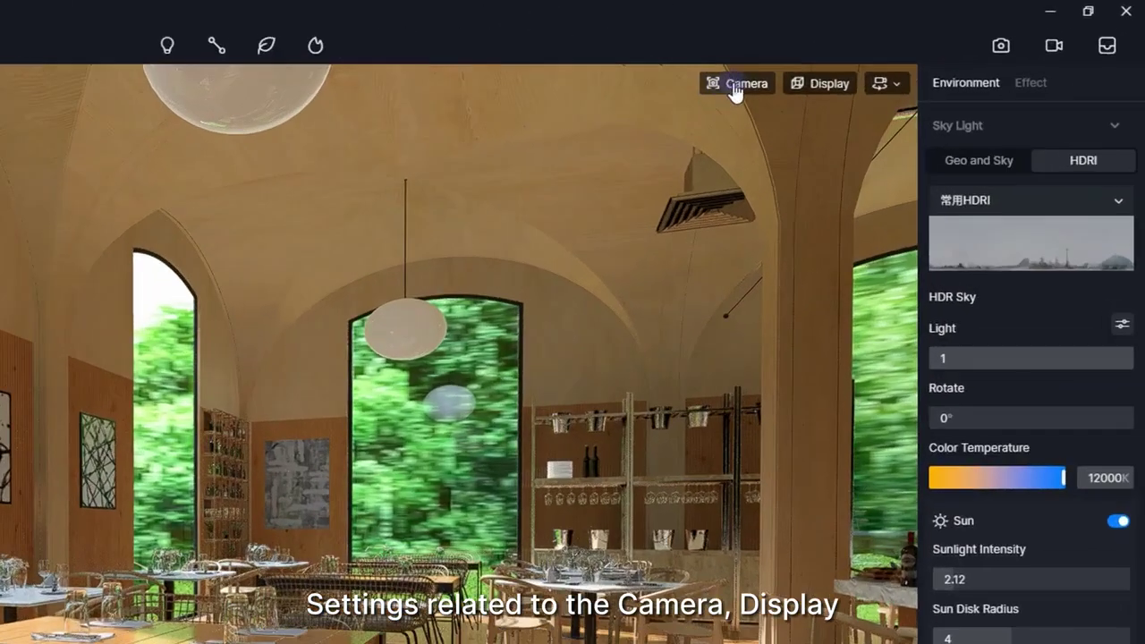
Examine the viewport's Camera, Display and Navigation settings
{"action": "left_click", "coordinate": [888, 55]}
{"action": "left_click", "coordinate": [829, 85]}
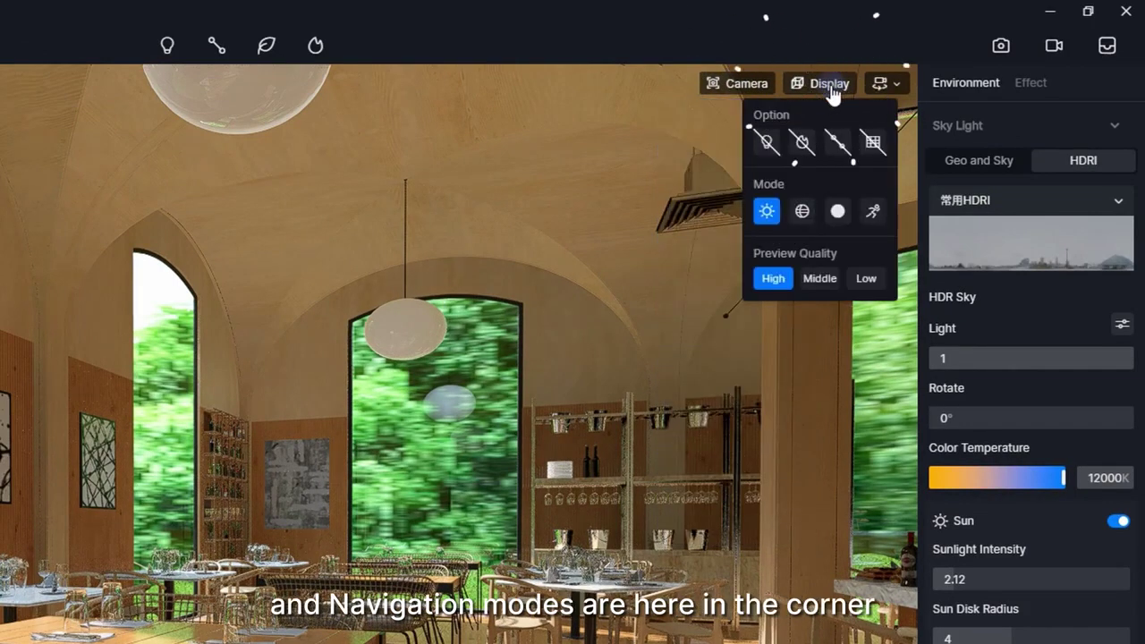
{"action": "left_click", "coordinate": [896, 85]}
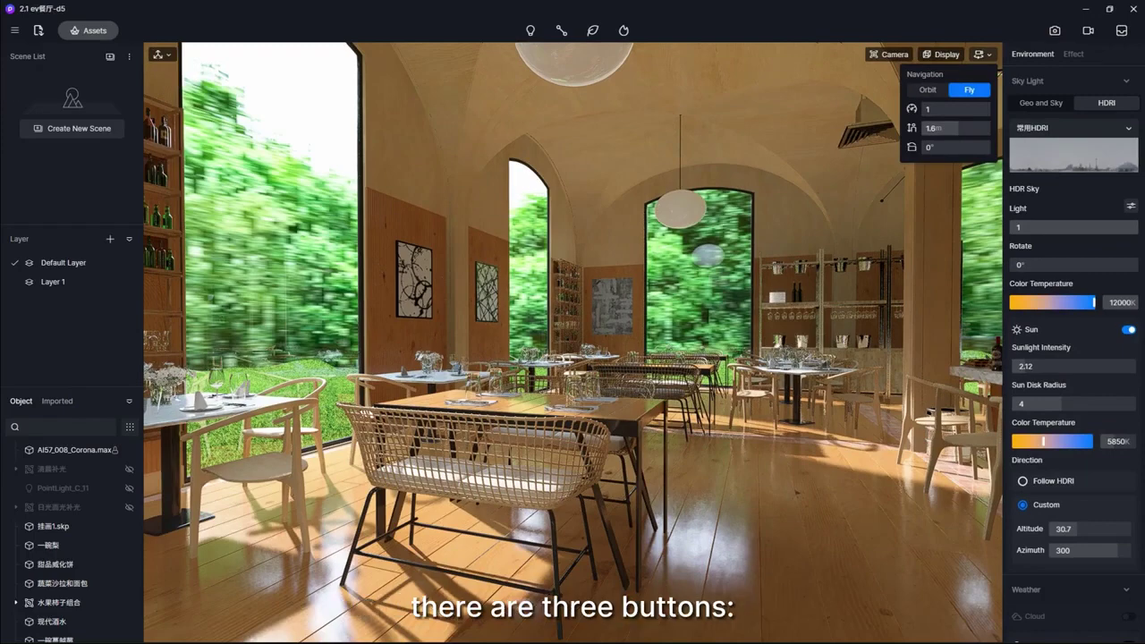
View the image rendering mode, the video editing mode and the render queue
{"action": "left_click", "coordinate": [1055, 30]}
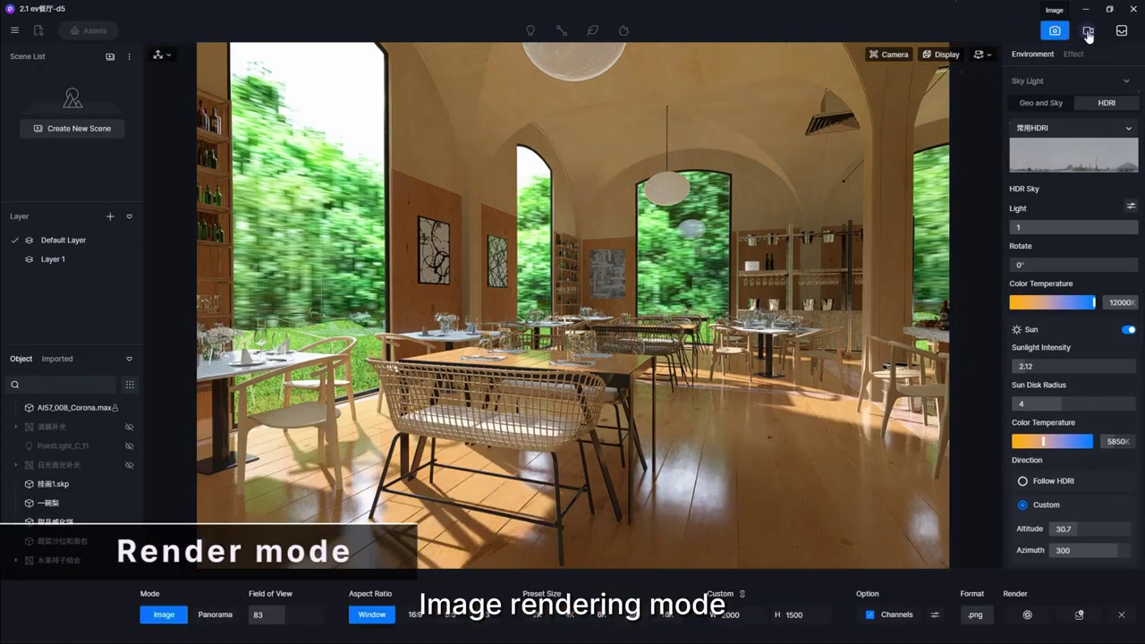
{"action": "left_click", "coordinate": [1089, 32]}
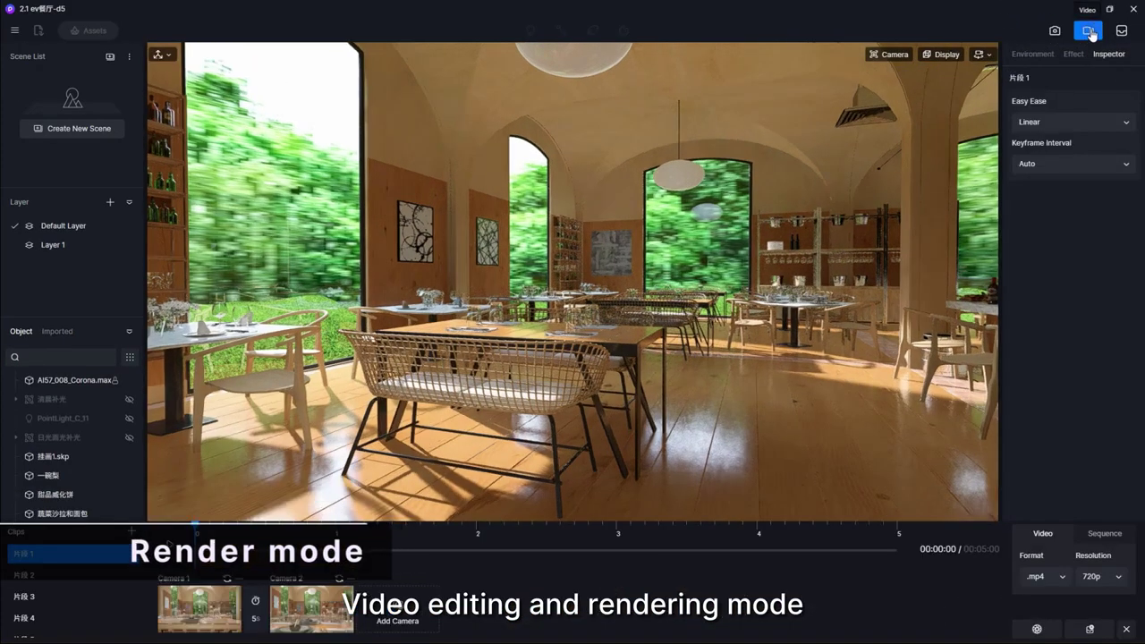
{"action": "left_click", "coordinate": [1122, 30]}
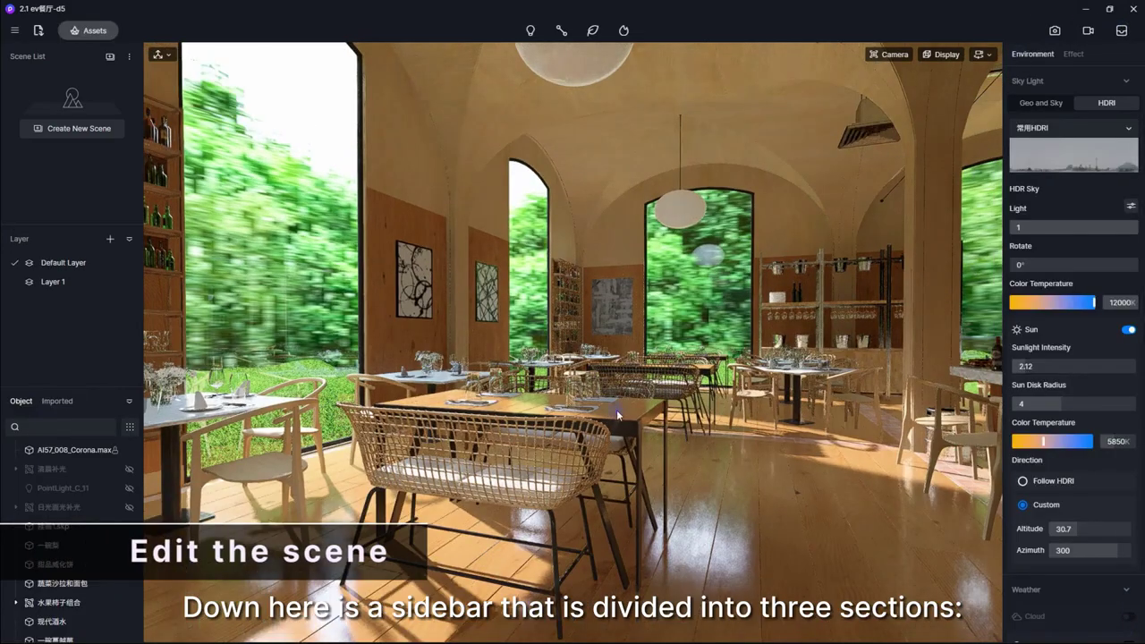
Select a plywood surface in the restaurant and examine its Environment, Effect and Inspector settings
{"action": "left_click", "coordinate": [617, 410]}
{"action": "left_click", "coordinate": [999, 69]}
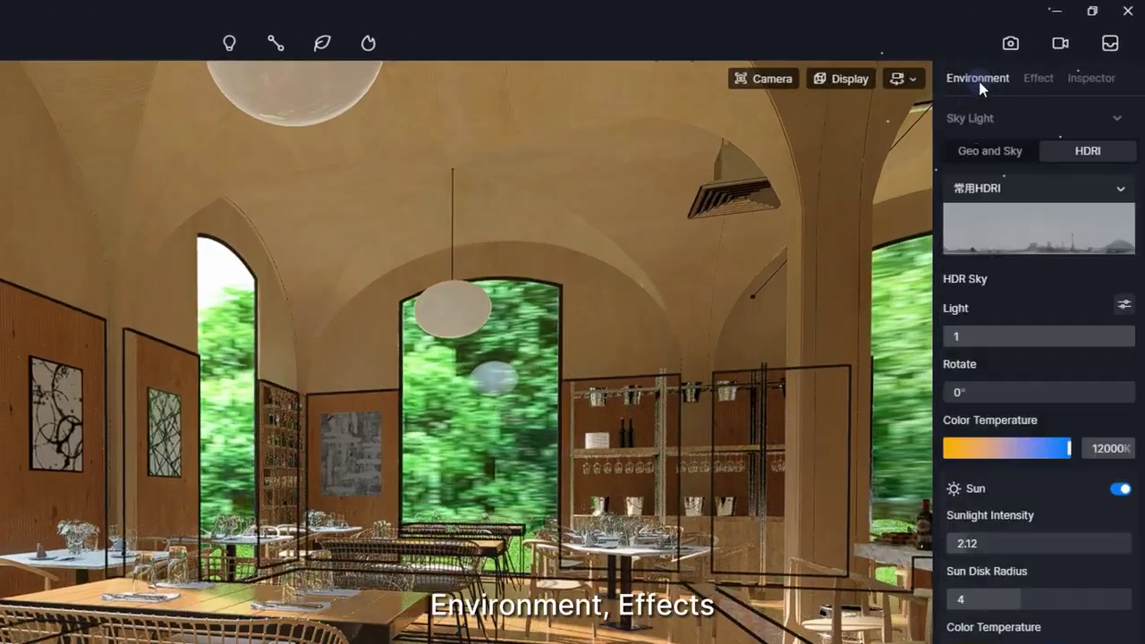
{"action": "left_click", "coordinate": [1038, 78]}
{"action": "left_click", "coordinate": [1091, 78]}
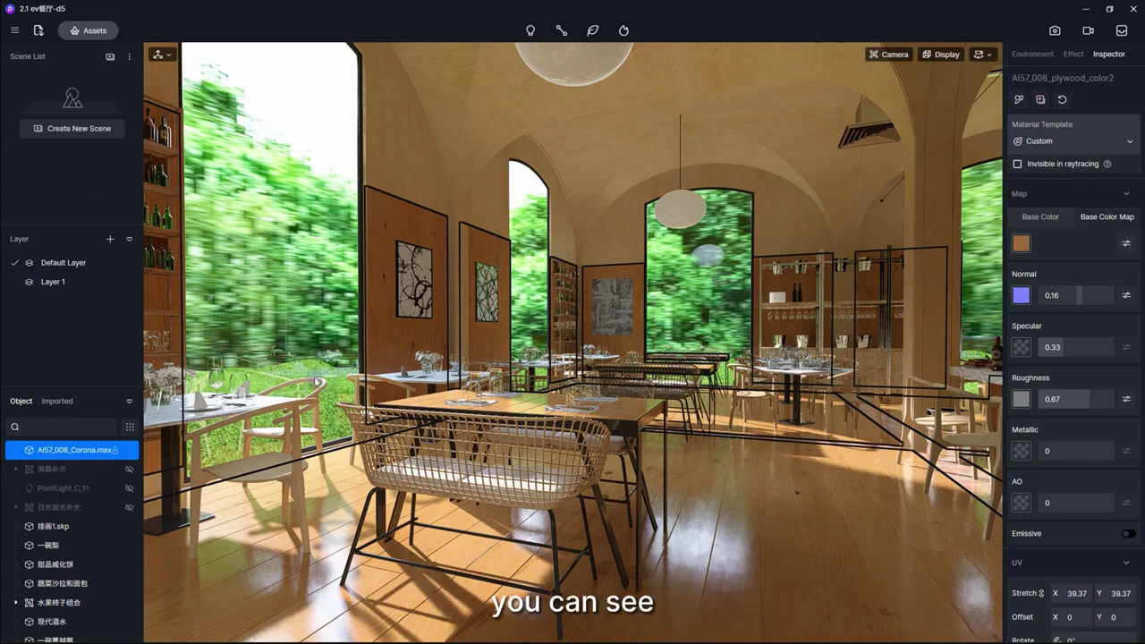
Explore the restaurant interior in Orbit navigation mode by rotating around it and zooming in and out
{"action": "right_click_drag", "start_coordinate": [323, 407], "coordinate": [568, 362]}
{"action": "scroll", "coordinate": [568, 363], "scroll_direction": "up", "scroll_amount": 5}
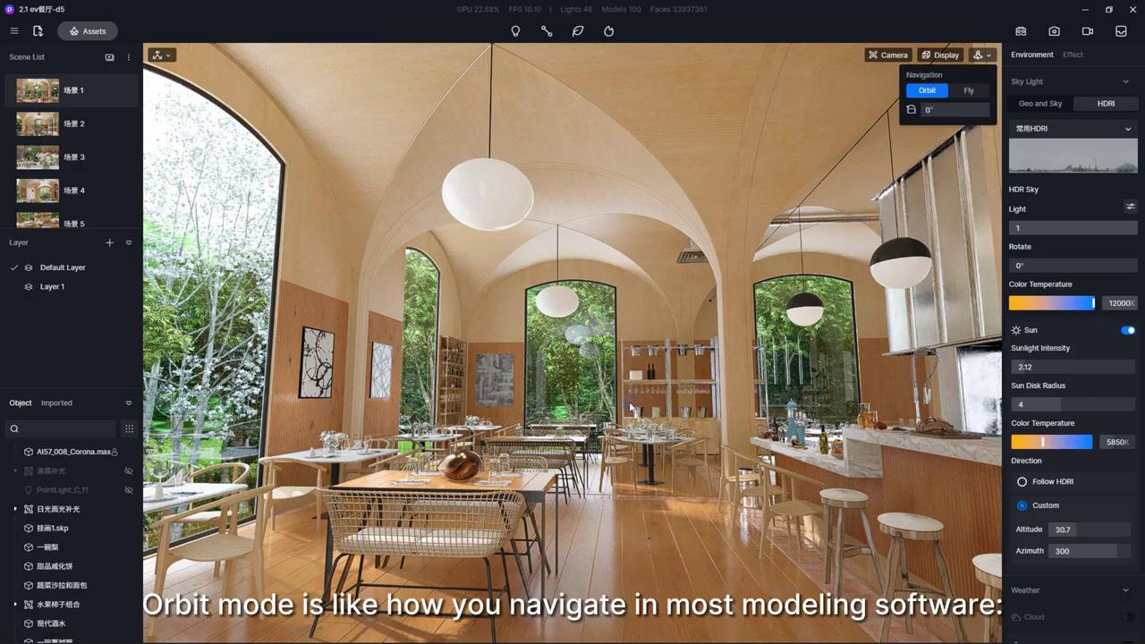
{"action": "right_click_drag", "start_coordinate": [633, 410], "coordinate": [775, 424]}
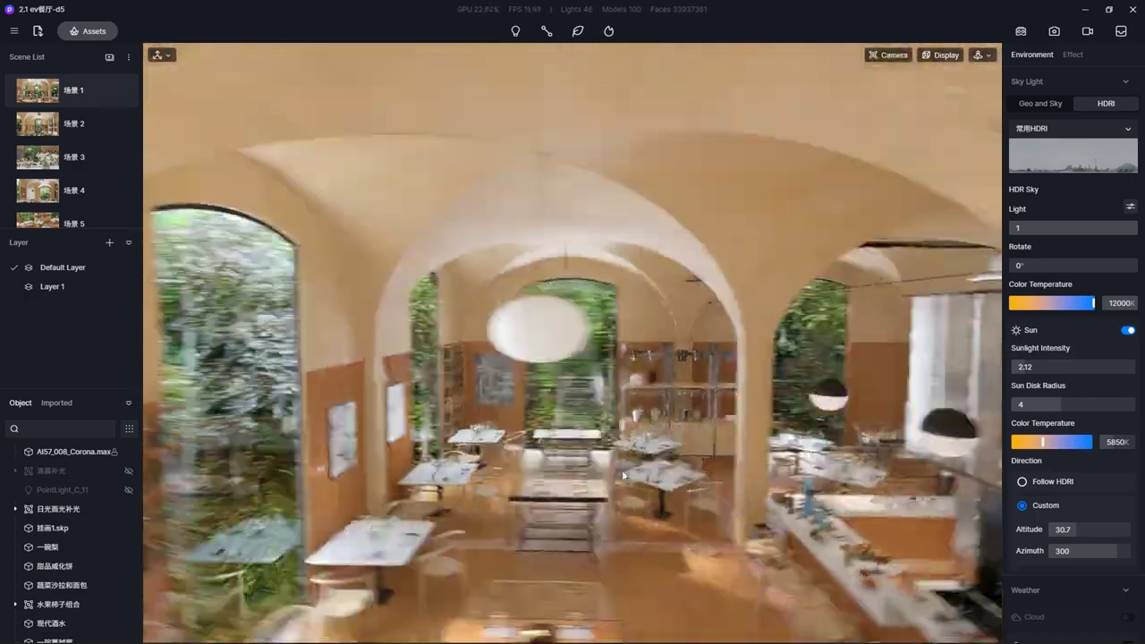
{"action": "right_click_drag", "start_coordinate": [608, 421], "coordinate": [560, 522]}
{"action": "scroll", "coordinate": [560, 516], "scroll_direction": "down", "scroll_amount": 10}
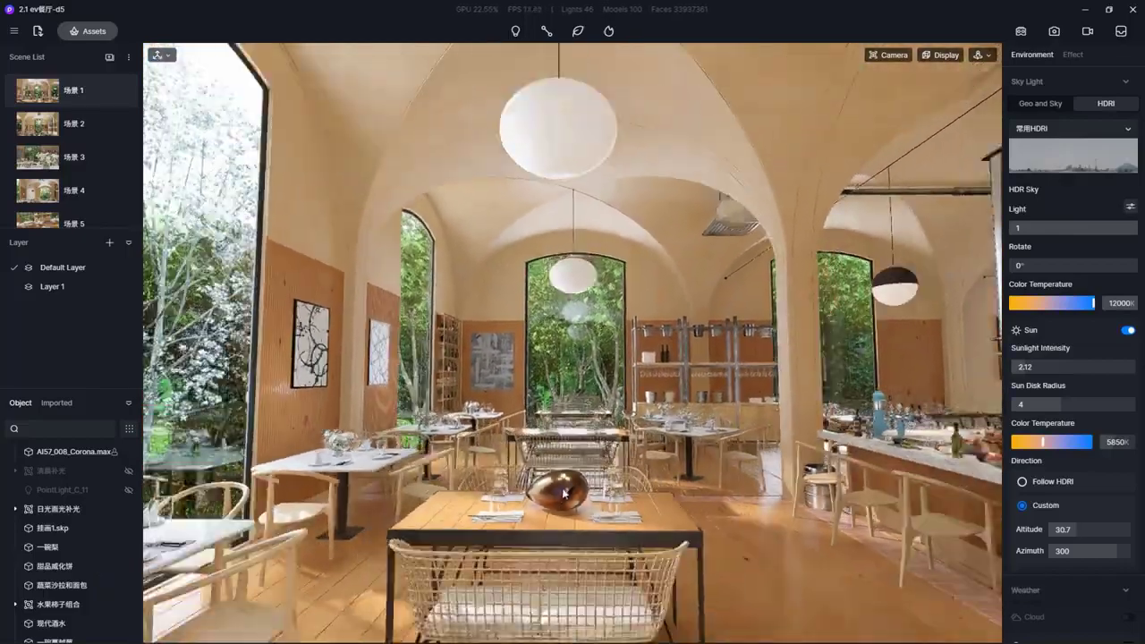
{"action": "scroll", "coordinate": [565, 488], "scroll_direction": "up", "scroll_amount": 8}
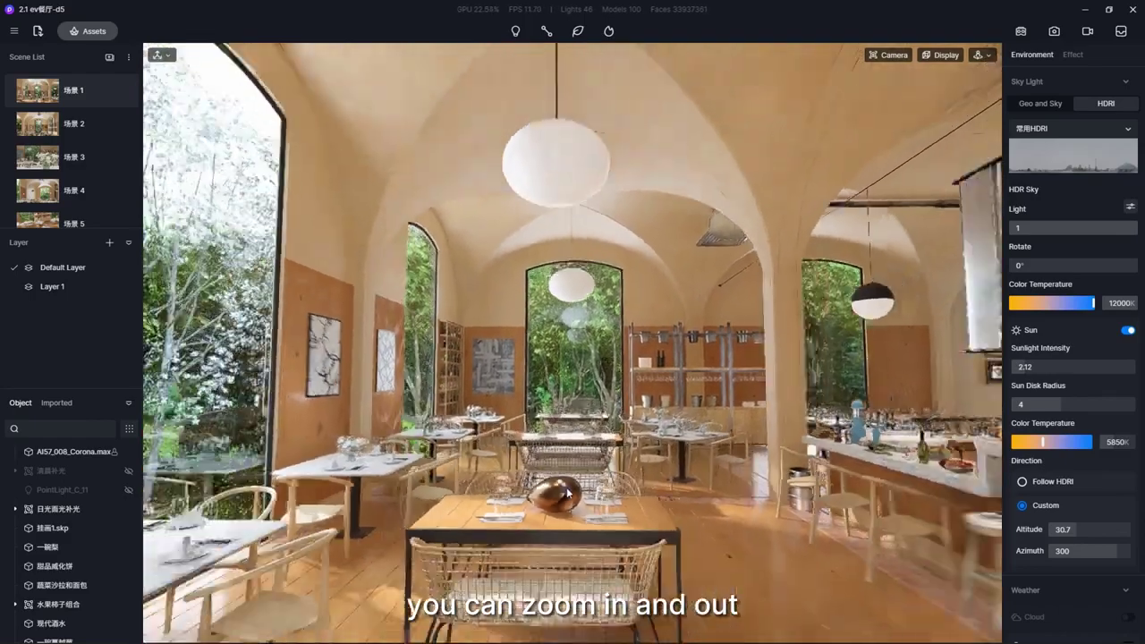
{"action": "scroll", "coordinate": [566, 491], "scroll_direction": "down", "scroll_amount": 3}
Explore the restaurant in Fly navigation mode, moving through the room, changing the camera height and looking around
{"action": "left_click", "coordinate": [983, 54]}
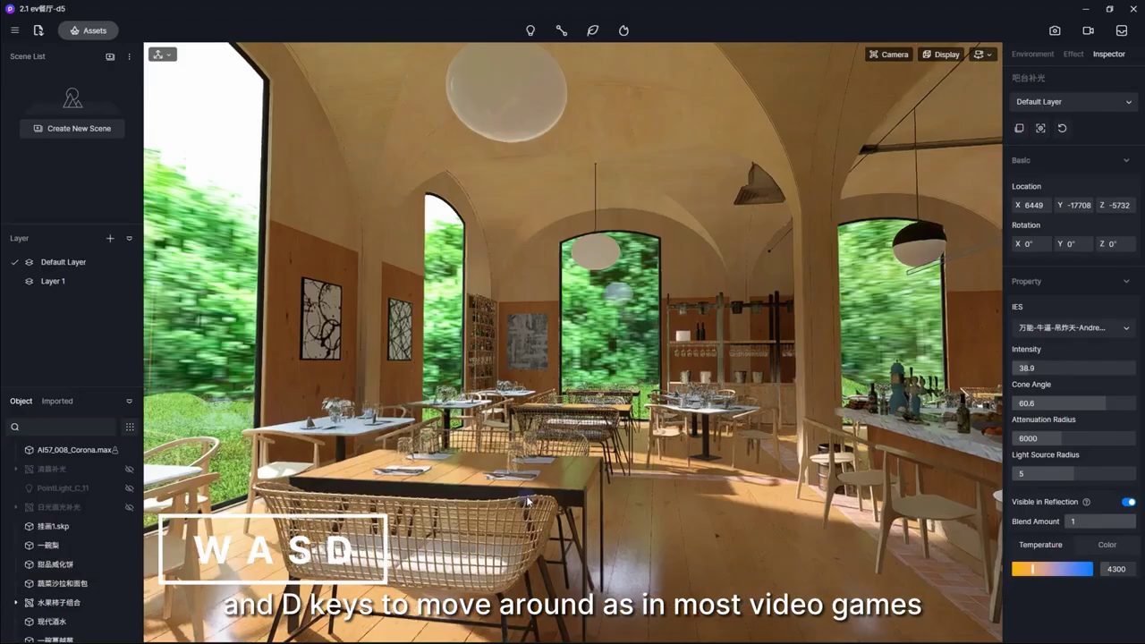
{"action": "key", "text": "w"}
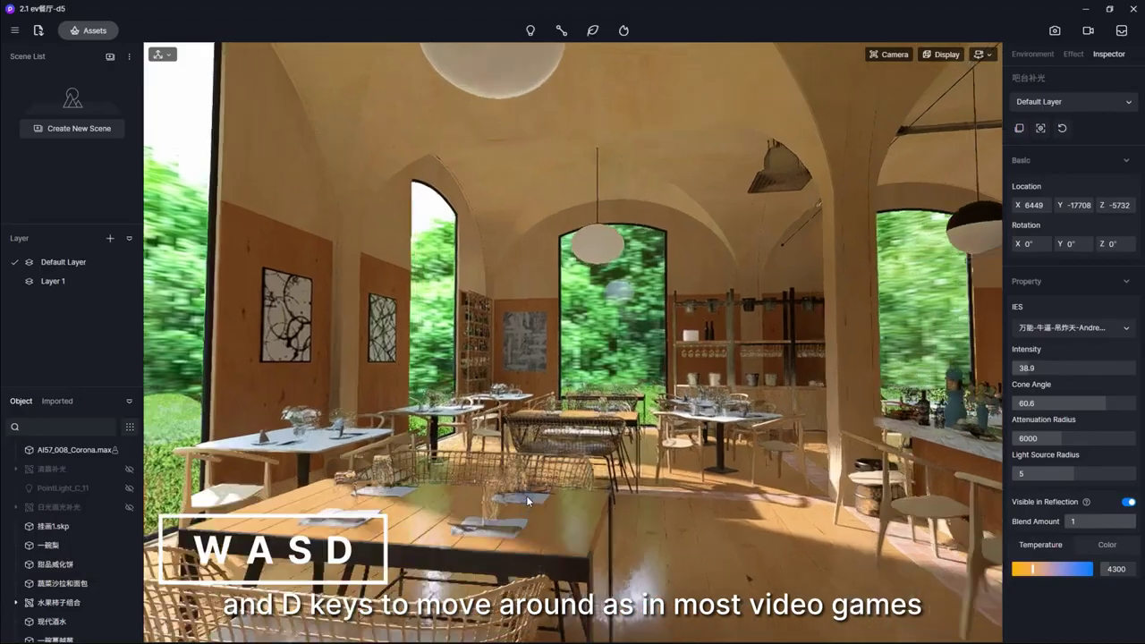
{"action": "key", "text": "a"}
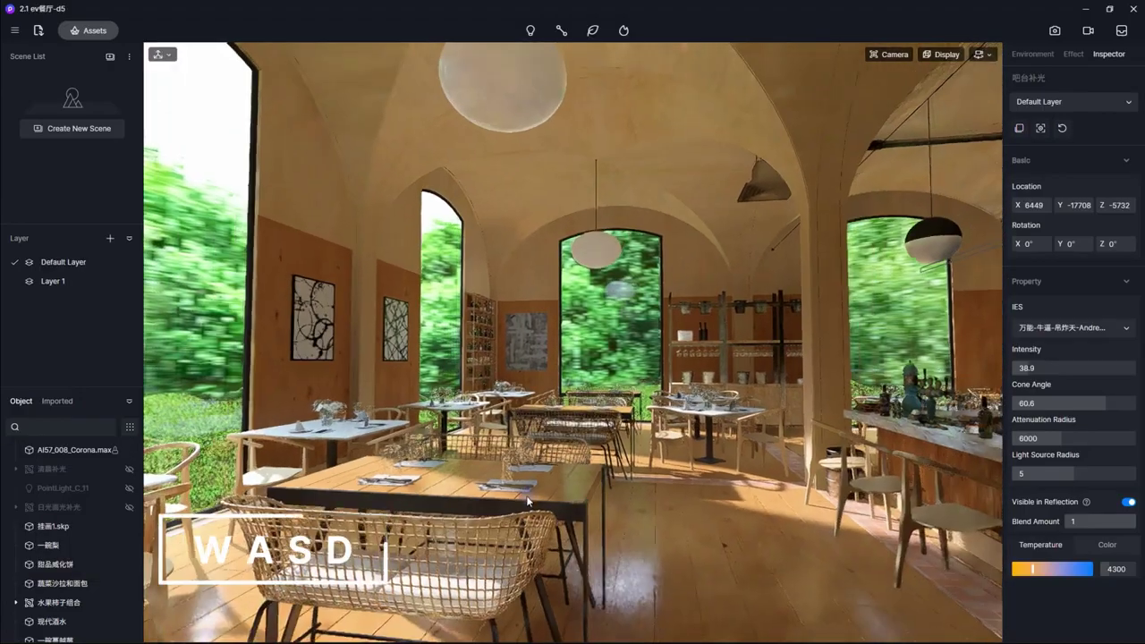
{"action": "key", "text": "e"}
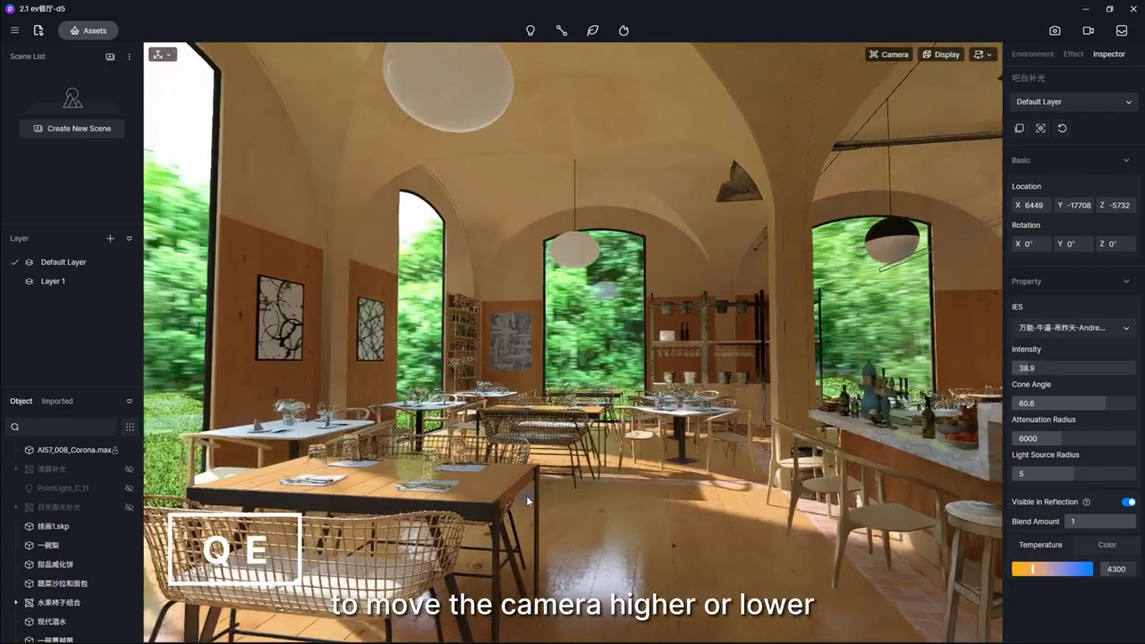
{"action": "key", "text": "e"}
{"action": "right_click_drag", "start_coordinate": [526, 501], "coordinate": [521, 507]}
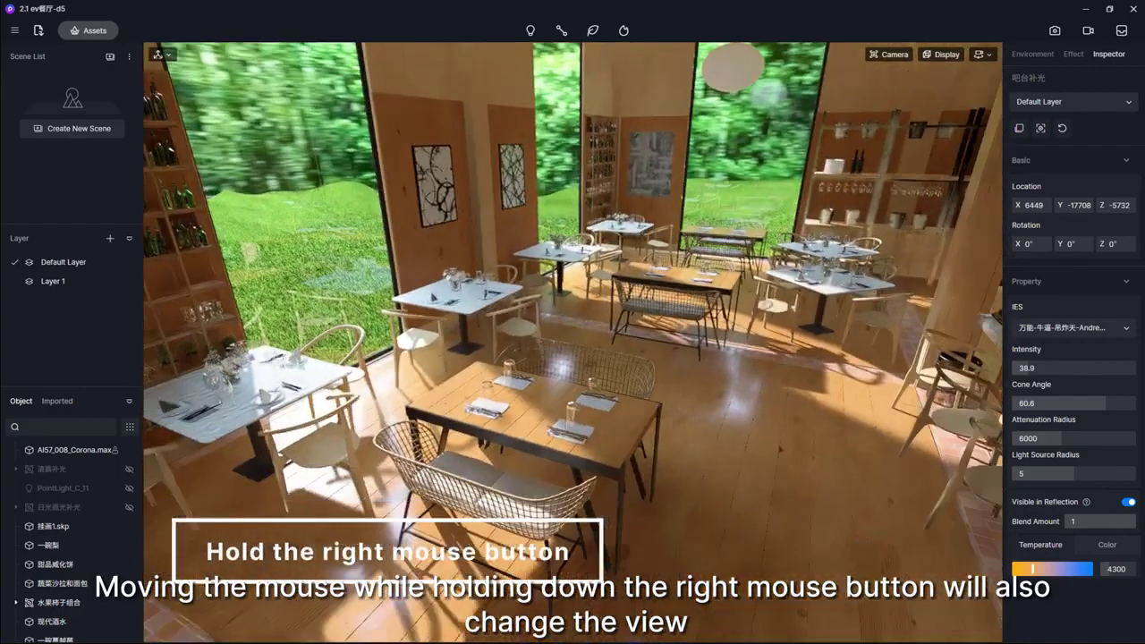
{"action": "right_click_drag", "start_coordinate": [520, 381], "coordinate": [739, 302]}
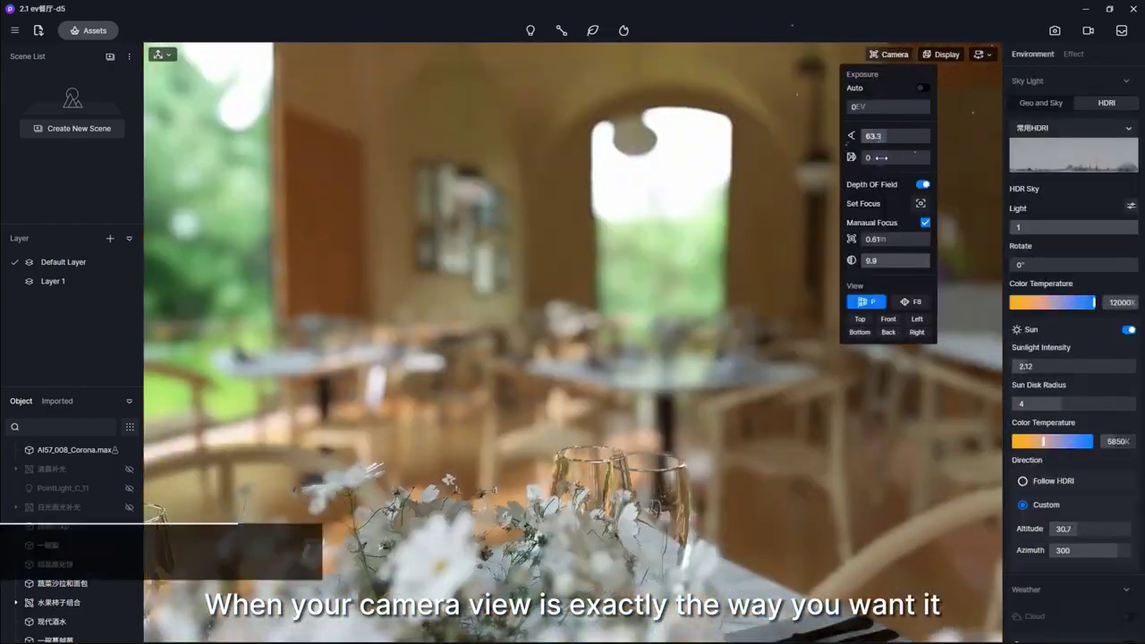
Adjust the manual focus distance of the camera's depth of field
{"action": "left_click_drag", "start_coordinate": [882, 240], "coordinate": [781, 242]}
{"action": "left_click_drag", "start_coordinate": [587, 235], "coordinate": [453, 230]}
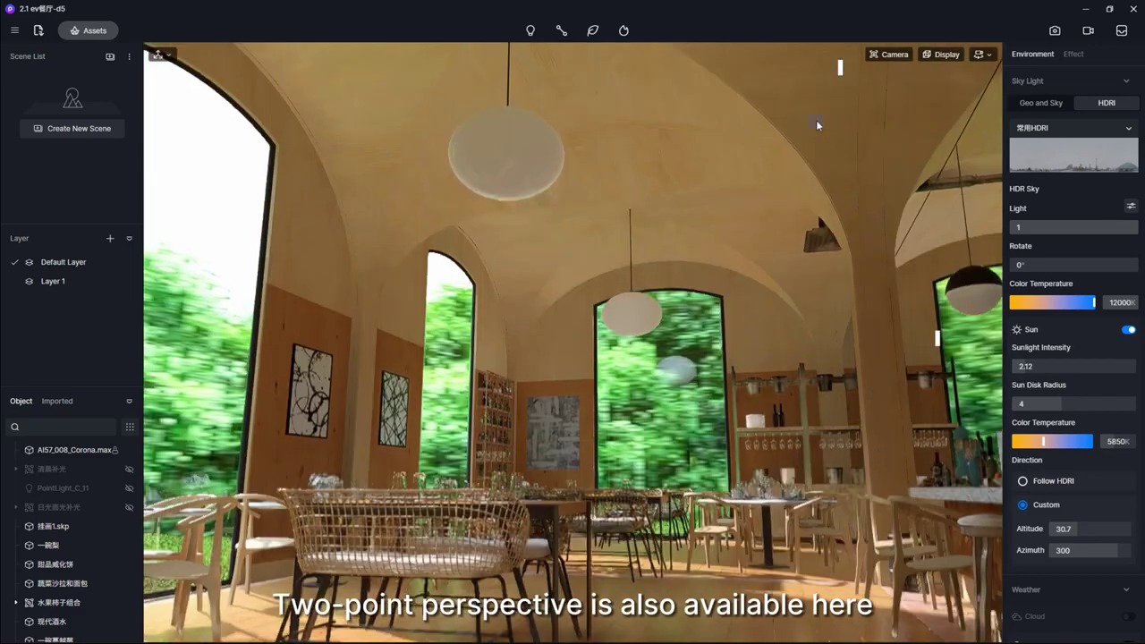
Switch the camera to two-point perspective and save the current view as a new scene
{"action": "left_click", "coordinate": [889, 55]}
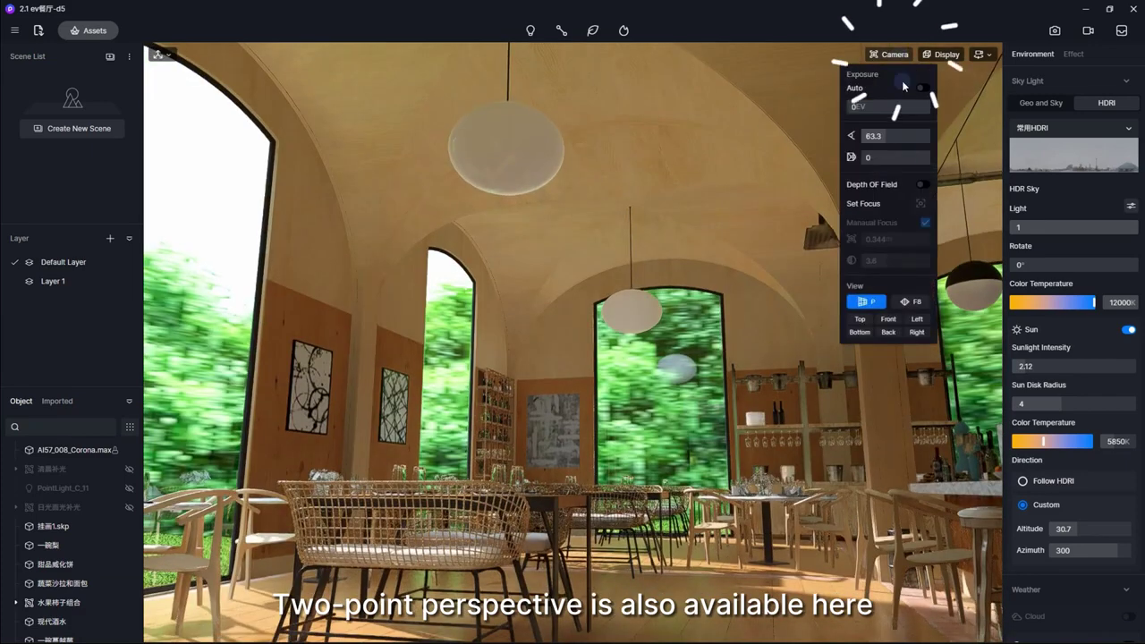
{"action": "left_click", "coordinate": [917, 305]}
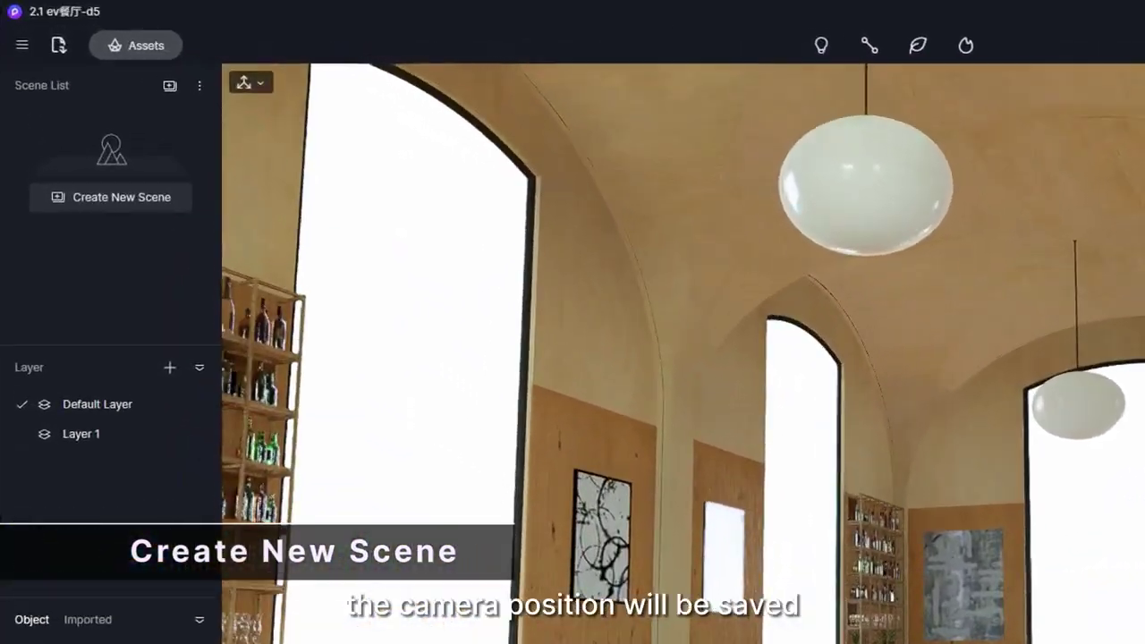
{"action": "left_click", "coordinate": [113, 193]}
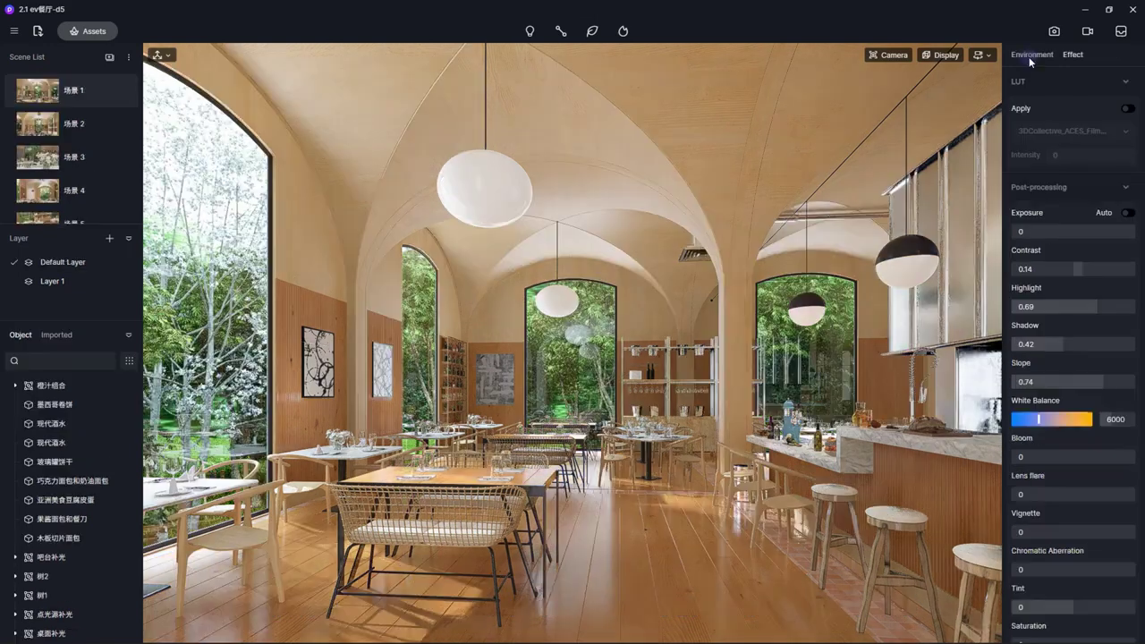
Toggle the environment's sky light between Geo and Sky and HDRI, finishing with Geo and Sky
{"action": "left_click", "coordinate": [1031, 56]}
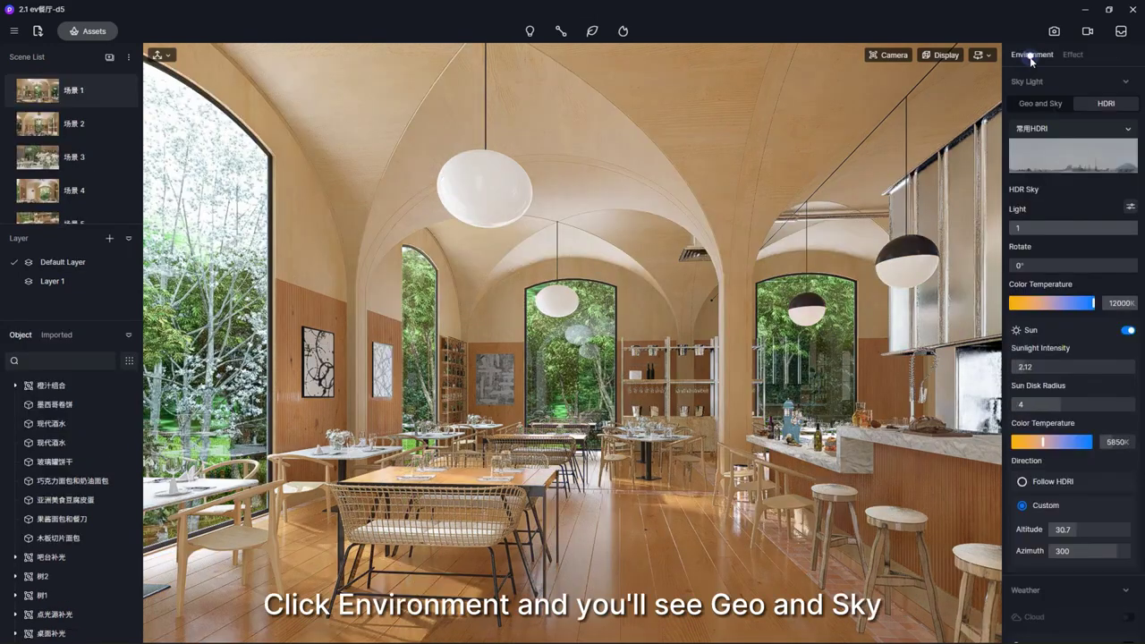
{"action": "left_click", "coordinate": [1041, 104]}
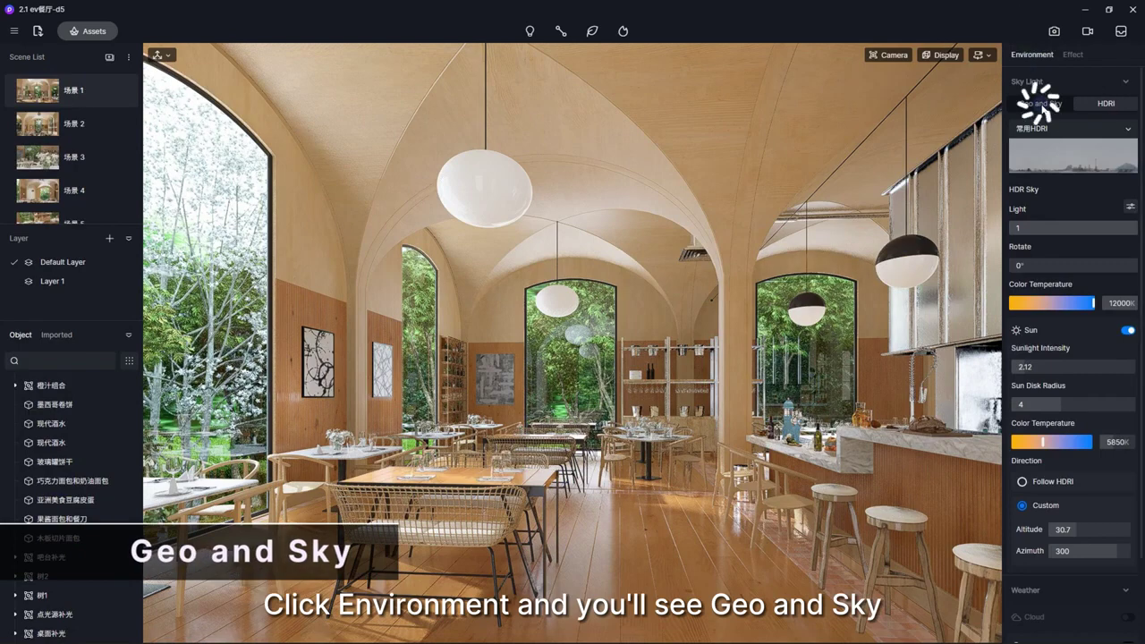
{"action": "left_click", "coordinate": [1107, 105]}
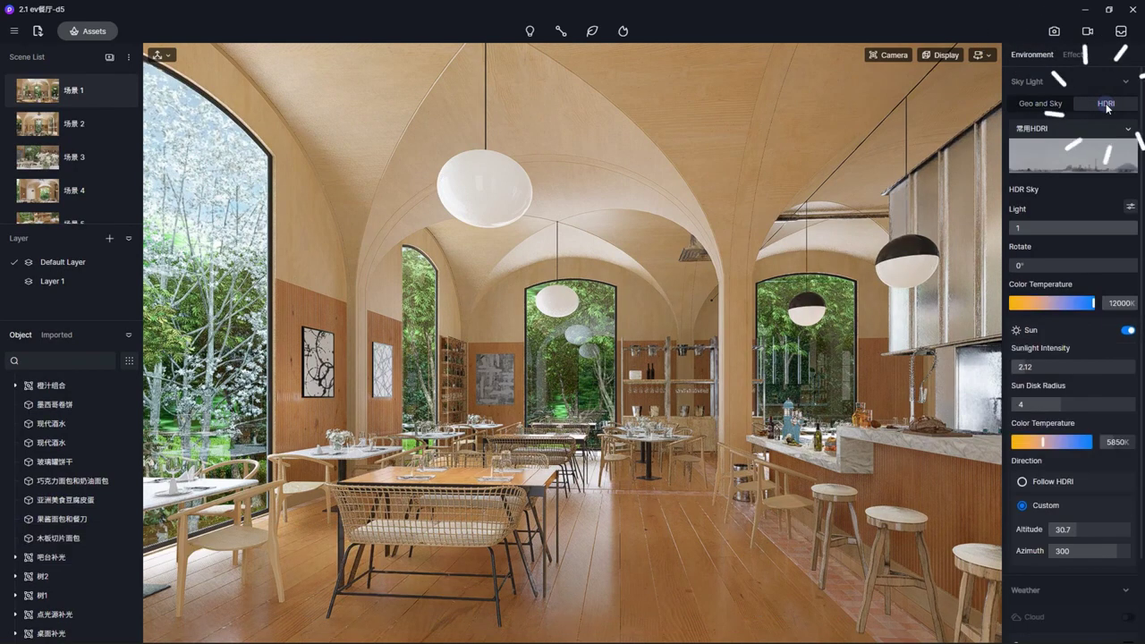
{"action": "left_click", "coordinate": [1036, 104]}
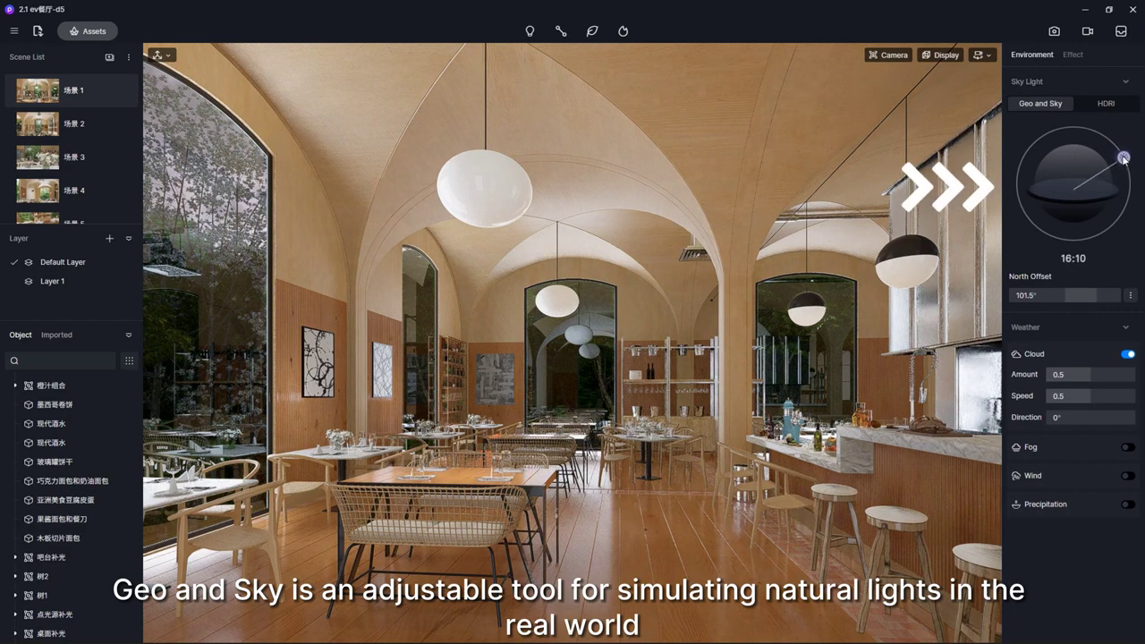
Adjust the sun's time of day in Geo and Sky, and show the weather settings, toggling the fog and precipitation effects
{"action": "left_click_drag", "start_coordinate": [1124, 158], "coordinate": [1109, 140]}
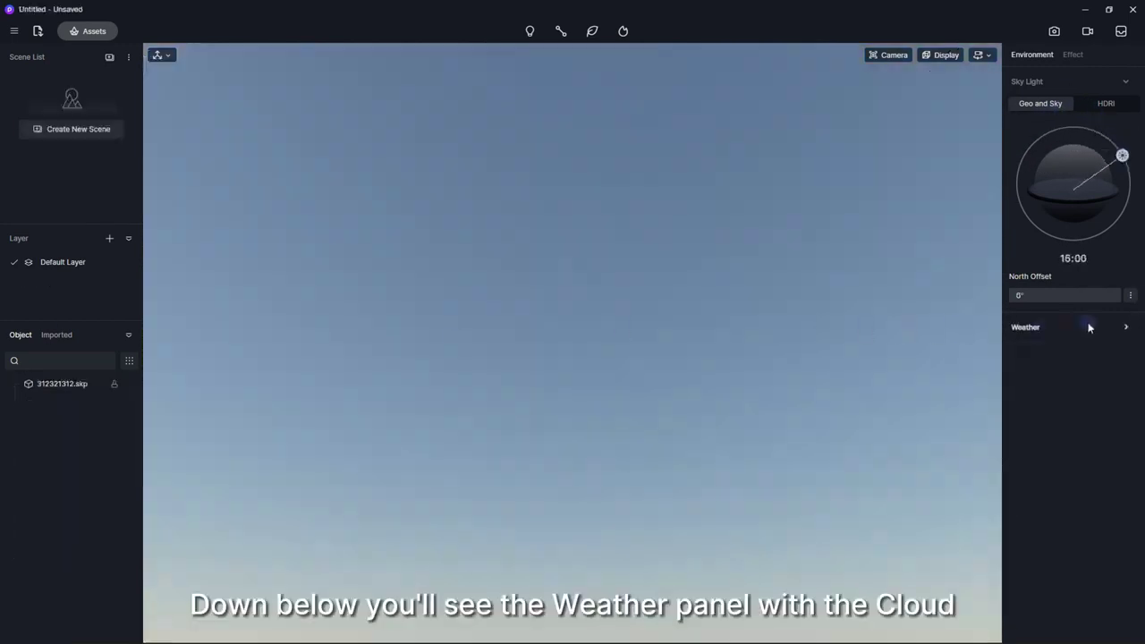
{"action": "left_click", "coordinate": [1124, 328]}
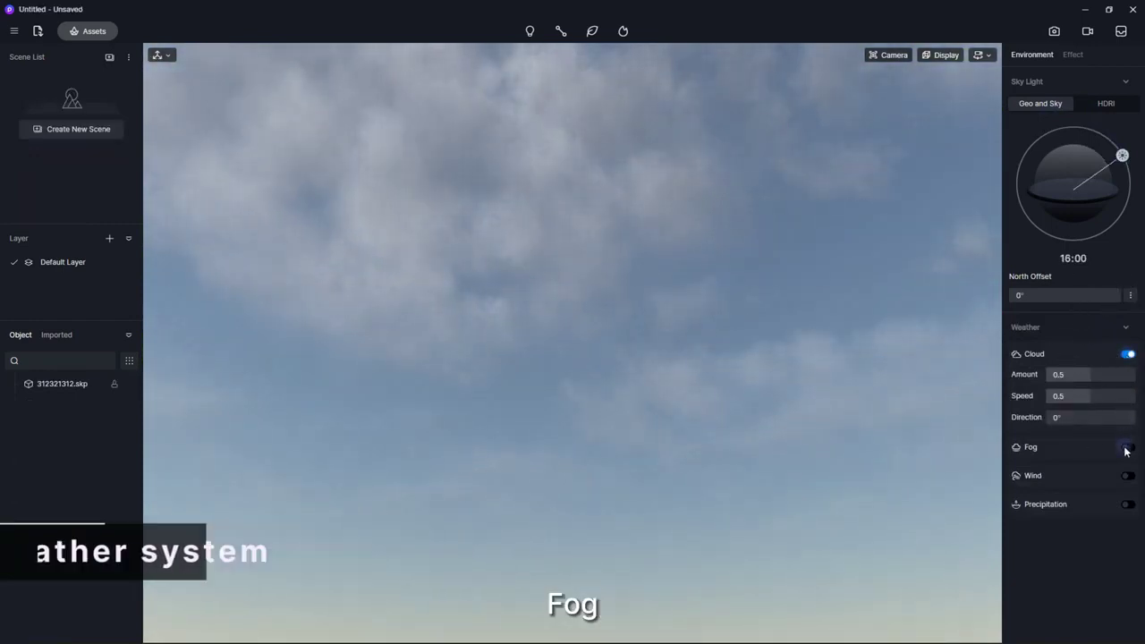
{"action": "left_click", "coordinate": [1128, 448]}
{"action": "left_click", "coordinate": [1128, 536]}
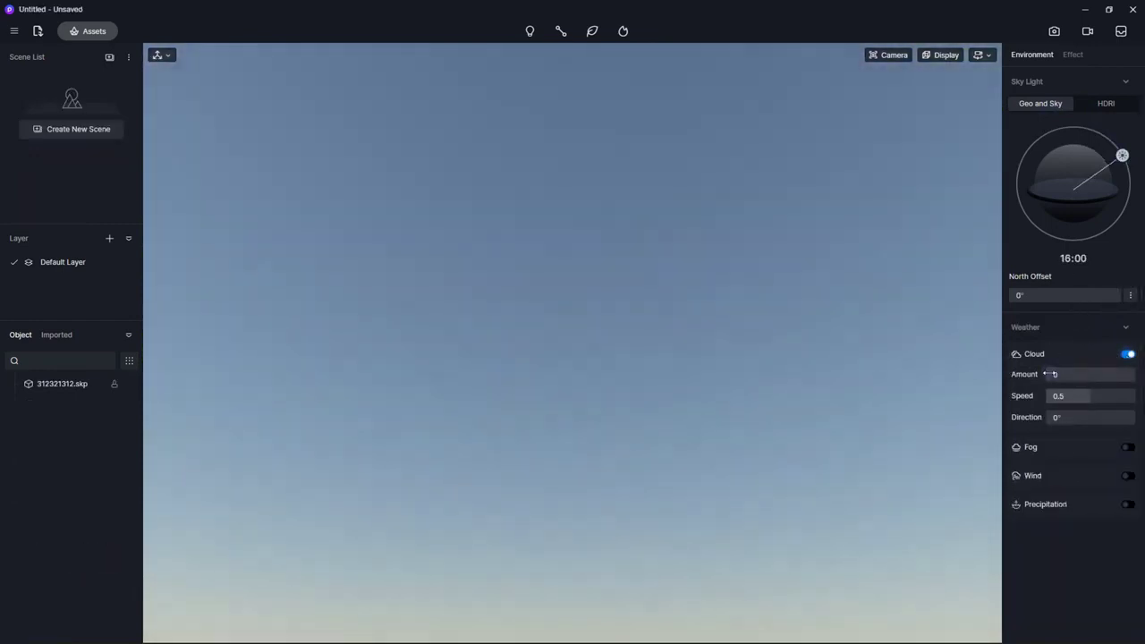
Set the cloud amount to 1 and adjust the cloud speed and direction
{"action": "left_click_drag", "start_coordinate": [1056, 375], "coordinate": [1133, 371]}
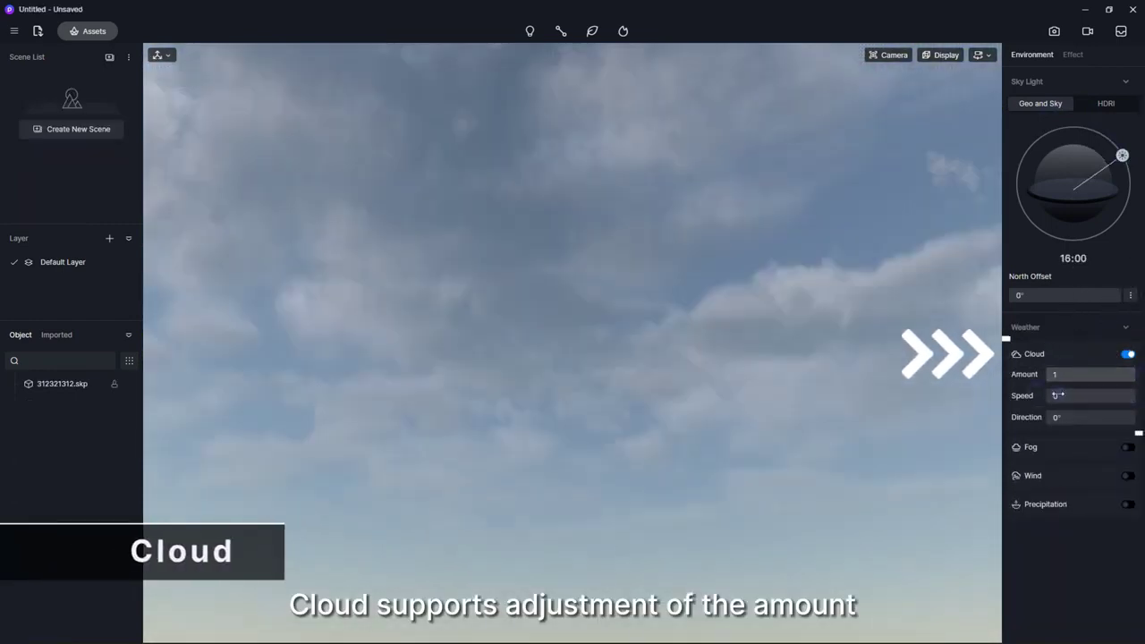
{"action": "left_click_drag", "start_coordinate": [1059, 396], "coordinate": [1127, 395]}
{"action": "left_click", "coordinate": [1061, 417]}
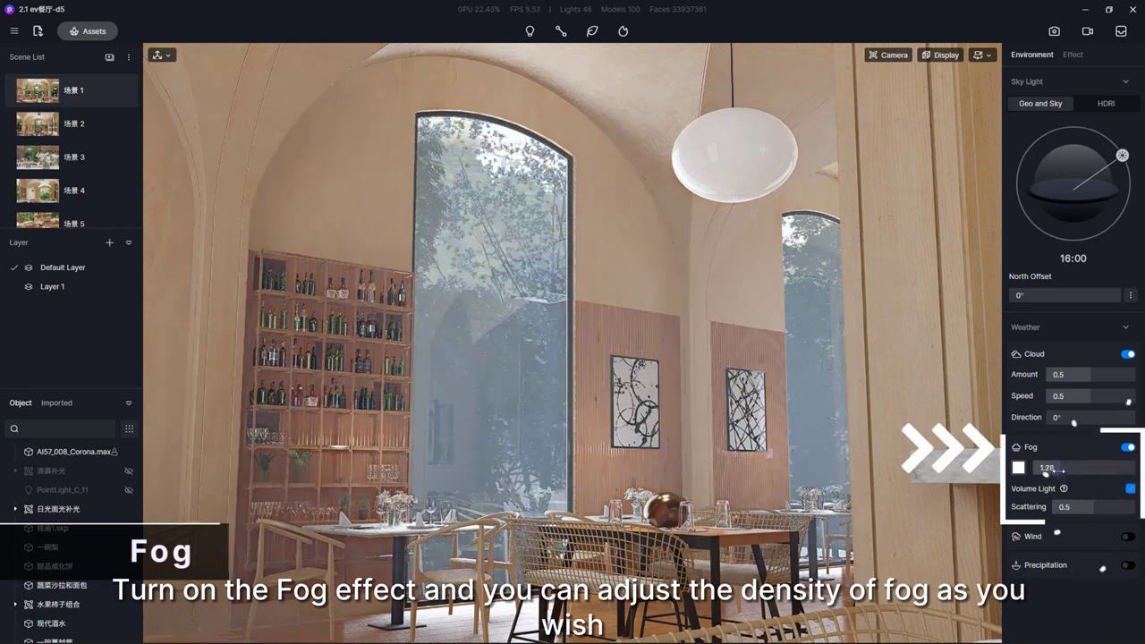
Adjust the fog density in the restaurant scene, and turn the fog effect off again
{"action": "left_click_drag", "start_coordinate": [1048, 468], "coordinate": [1038, 468]}
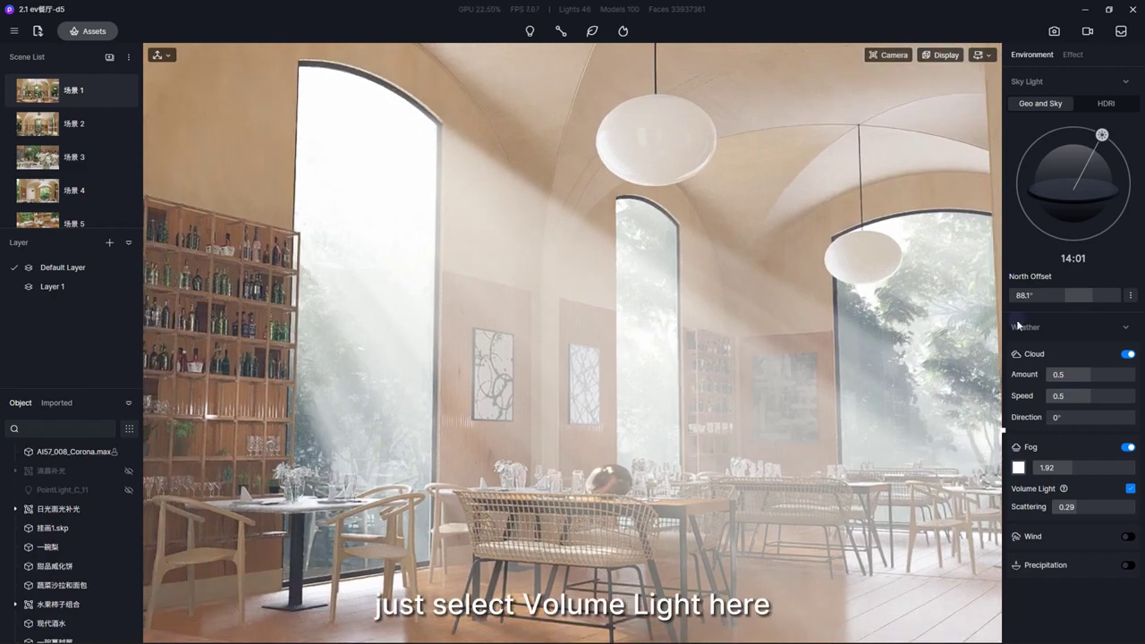
{"action": "left_click", "coordinate": [1128, 447]}
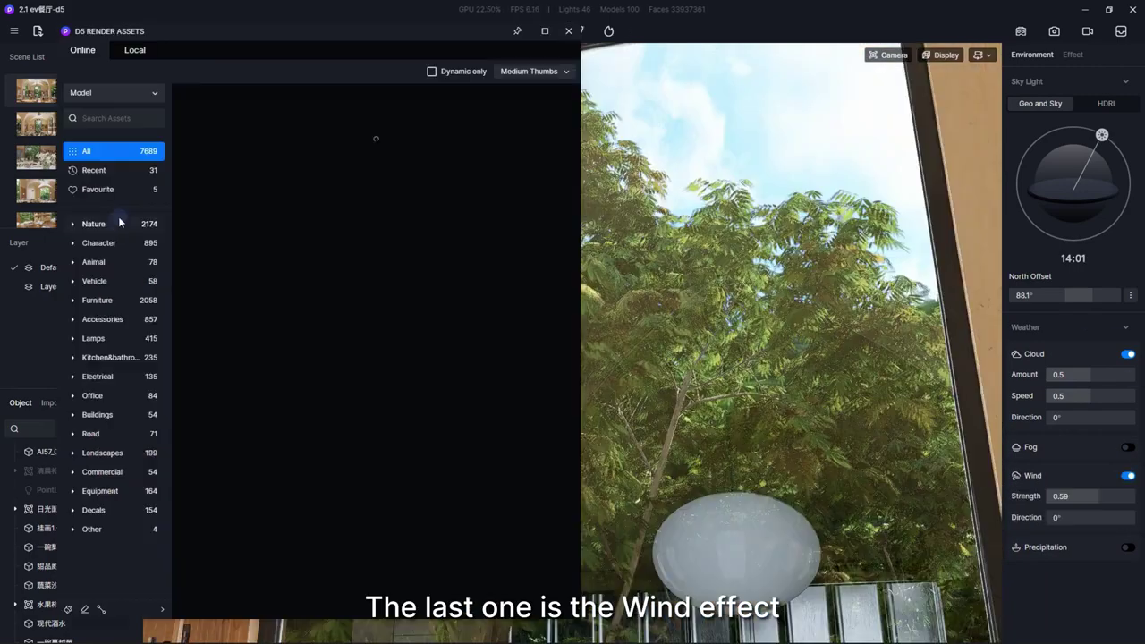
Filter the asset library's Nature models to dynamic ones only, close the library and adjust the wind strength
{"action": "left_click", "coordinate": [116, 222]}
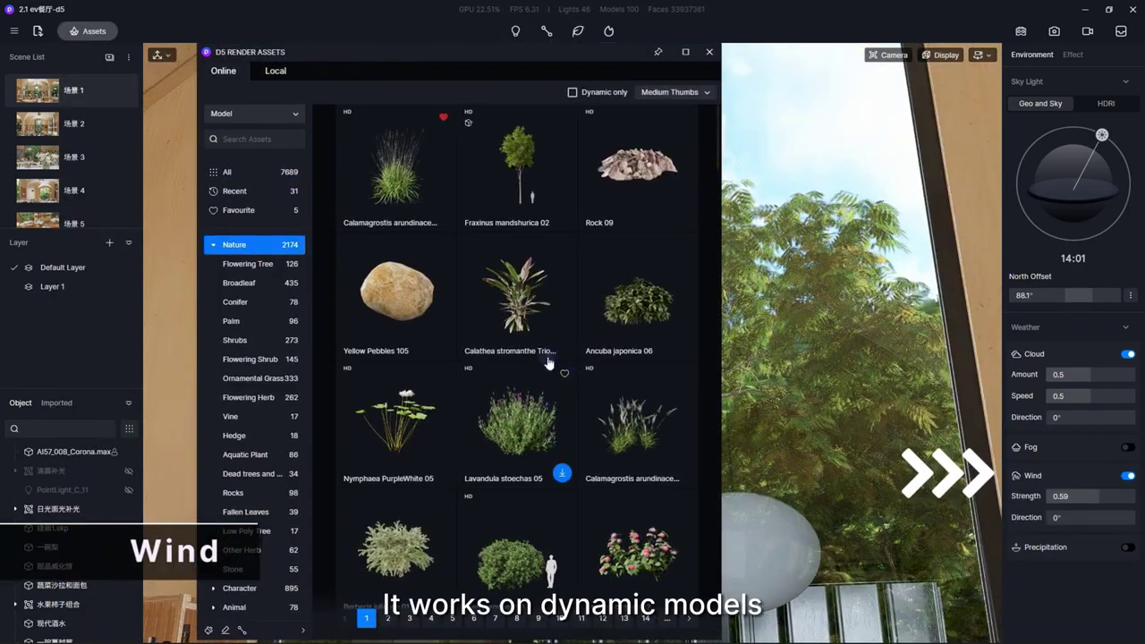
{"action": "left_click", "coordinate": [573, 92]}
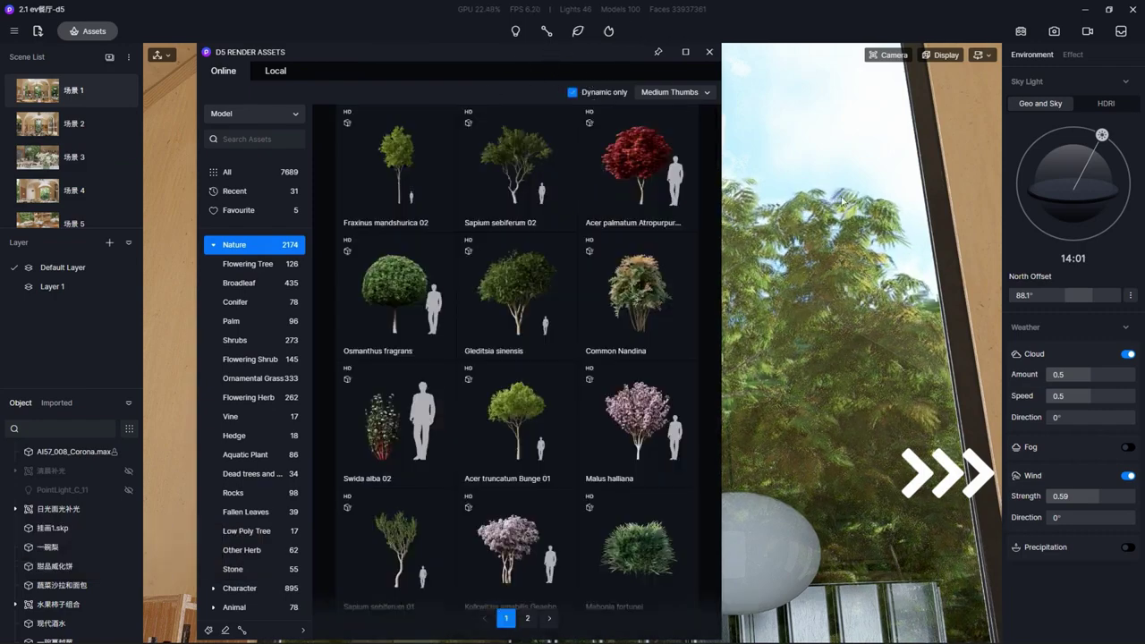
{"action": "left_click", "coordinate": [707, 51]}
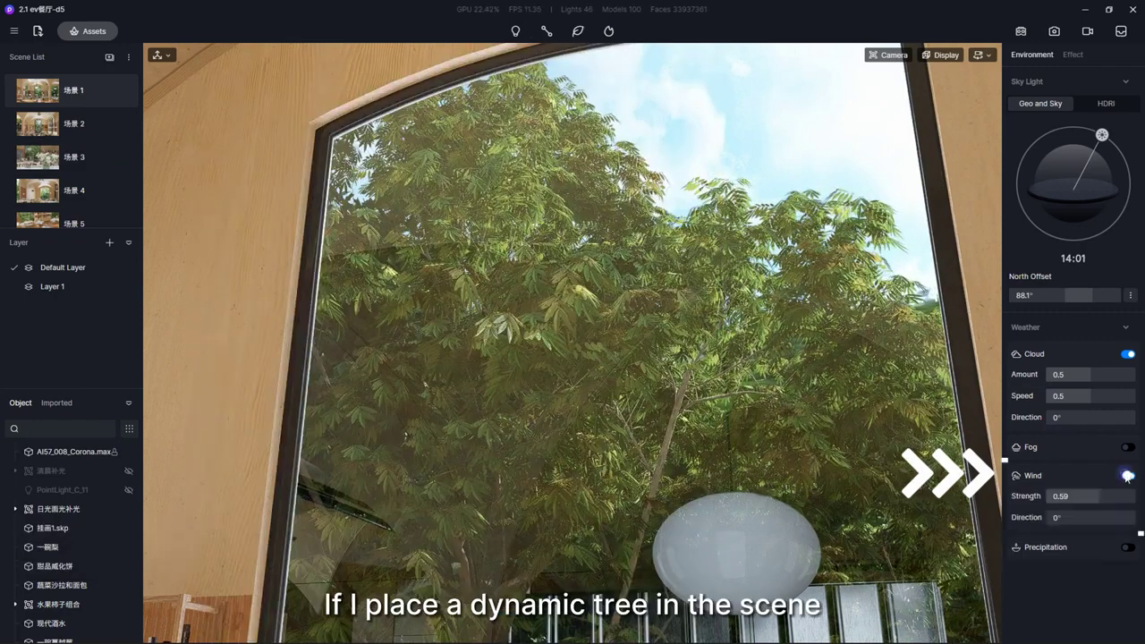
{"action": "left_click_drag", "start_coordinate": [1102, 496], "coordinate": [1065, 496]}
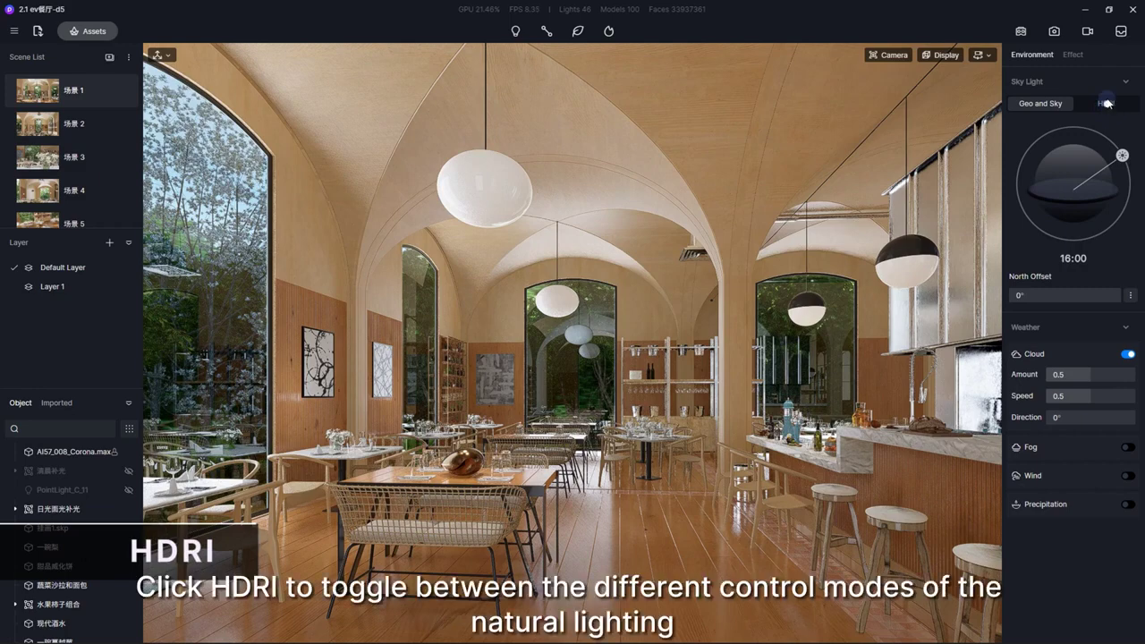
Switch the sky light to HDRI and try the default Clear Sky and Evening Glow maps, followed by maps from the custom list
{"action": "left_click", "coordinate": [1107, 105]}
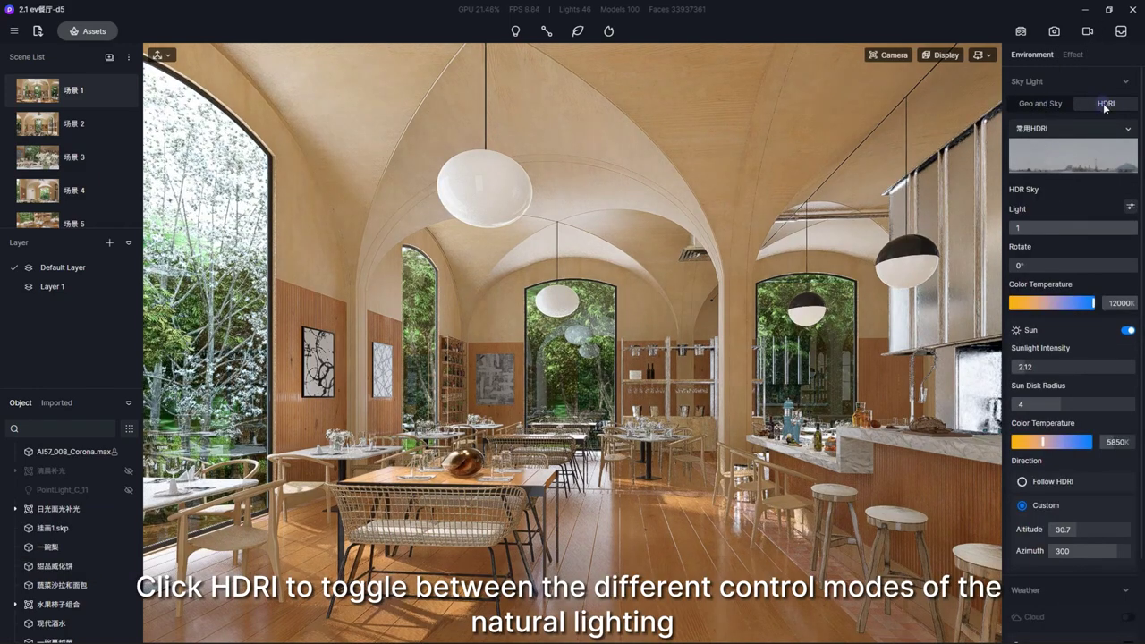
{"action": "left_click", "coordinate": [1044, 202]}
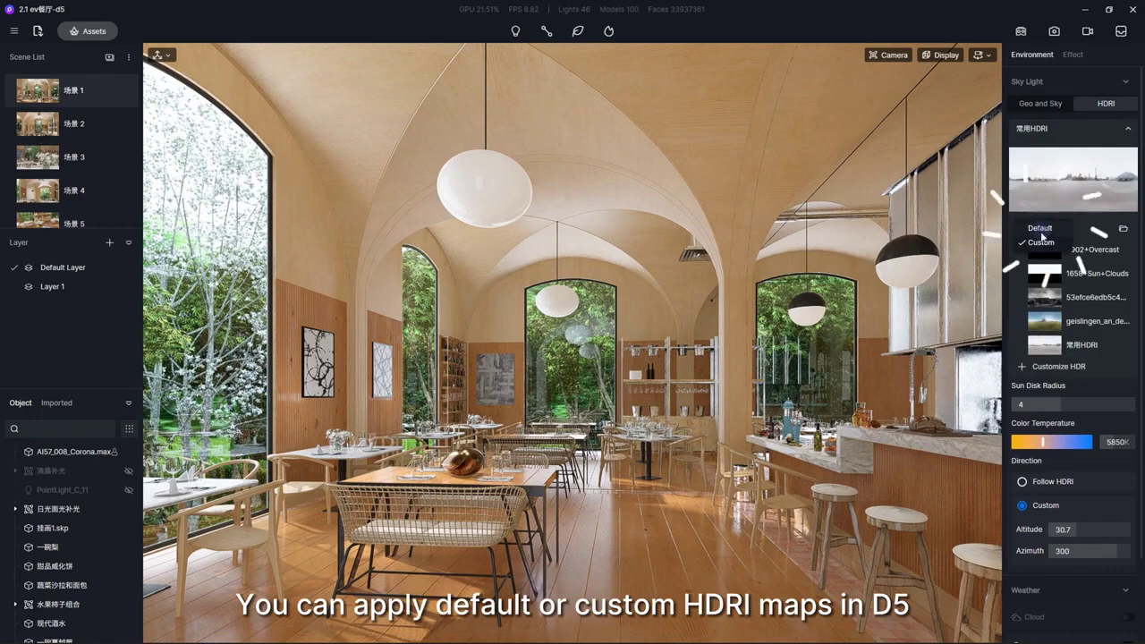
{"action": "left_click", "coordinate": [1041, 230]}
{"action": "left_click", "coordinate": [1045, 416]}
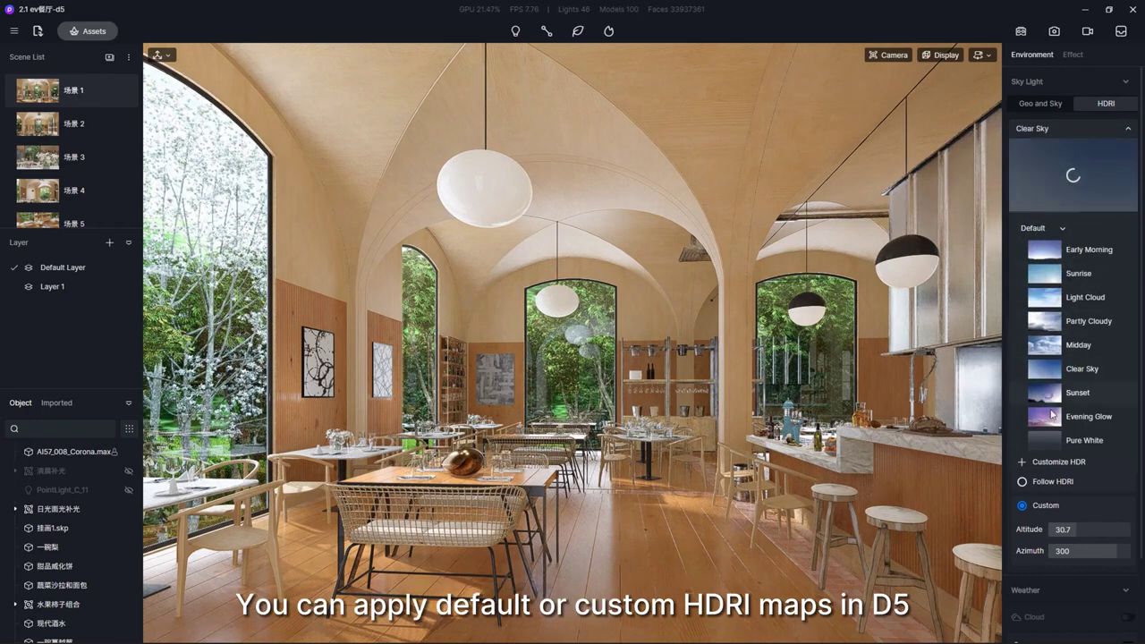
{"action": "left_click", "coordinate": [1040, 228]}
{"action": "left_click", "coordinate": [1044, 278]}
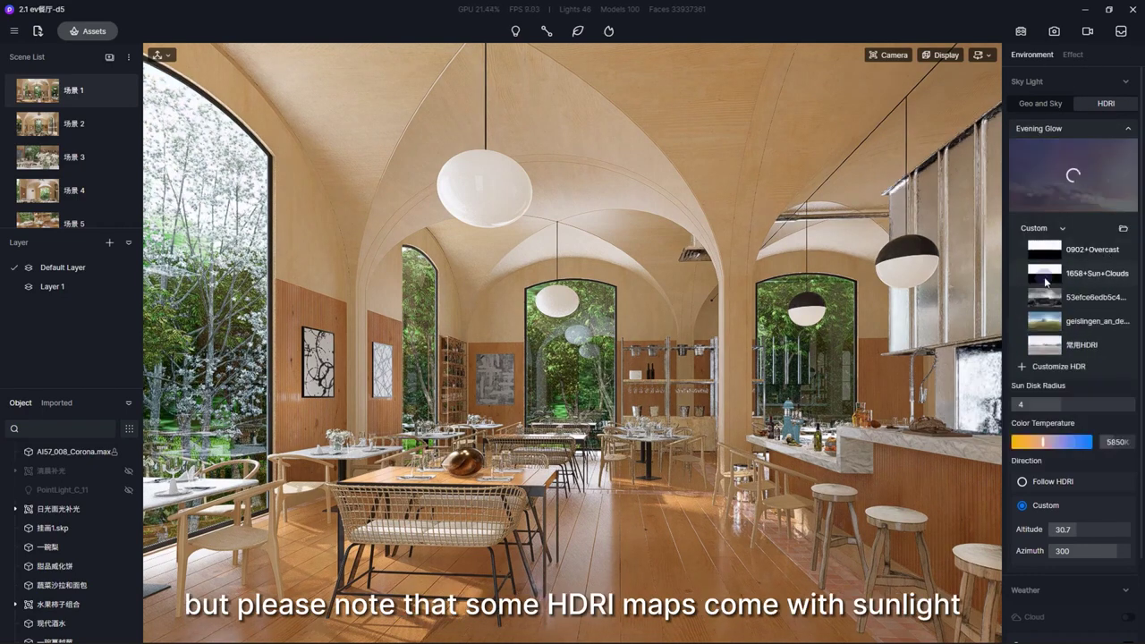
{"action": "left_click", "coordinate": [1049, 322]}
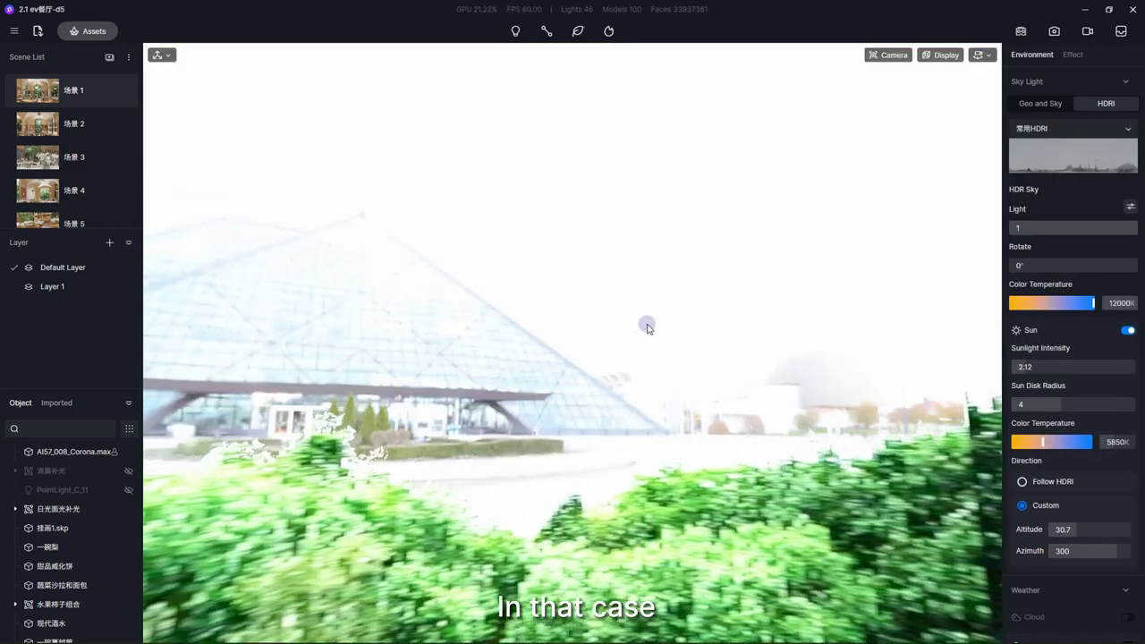
Lower the post-processing exposure of the overexposed HDRI view and return to the environment settings
{"action": "left_click", "coordinate": [1072, 54]}
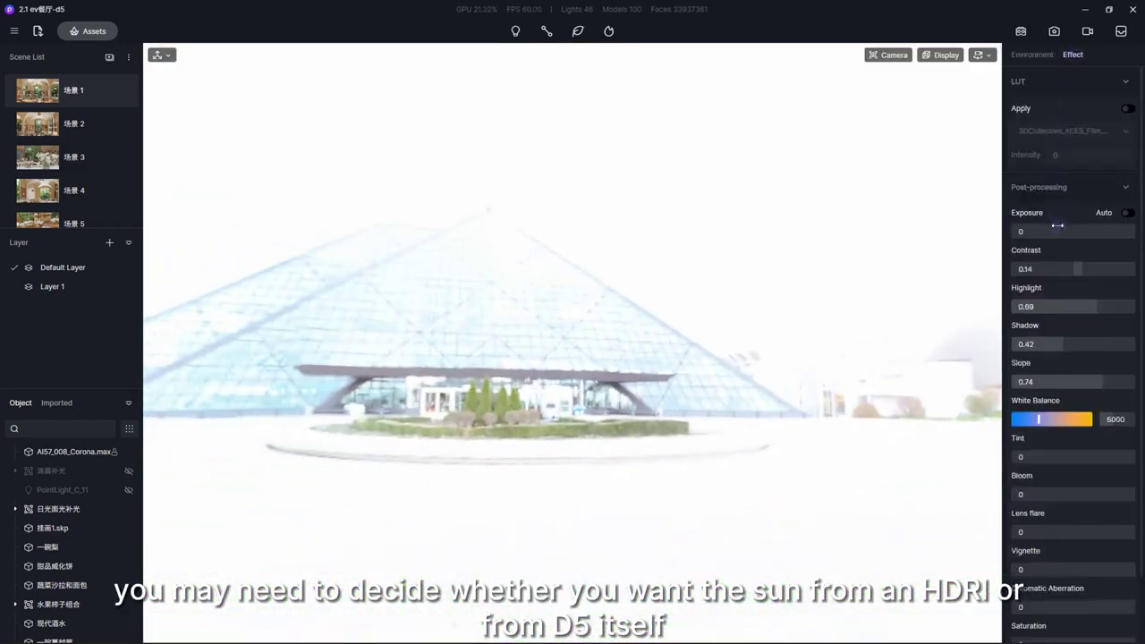
{"action": "left_click", "coordinate": [1035, 54]}
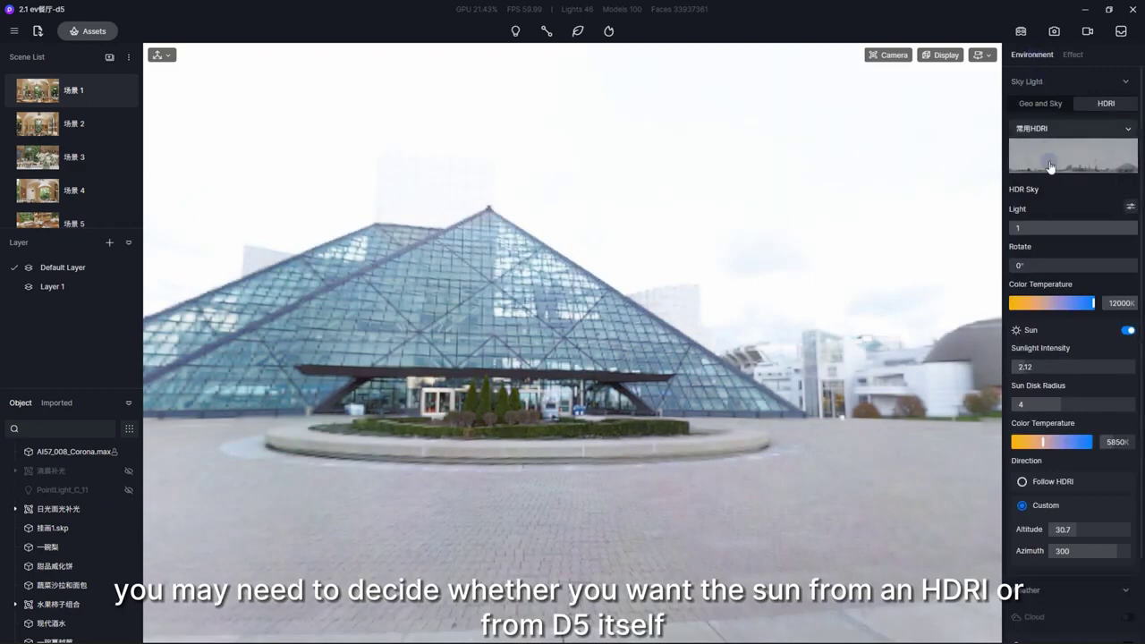
Set the HDRI sky's light to 0.54 and its color temperature to 6650K, and adjust its rotation
{"action": "scroll", "coordinate": [1051, 168], "scroll_direction": "down", "scroll_amount": 1}
{"action": "left_click_drag", "start_coordinate": [1063, 191], "coordinate": [1079, 192]}
{"action": "left_click_drag", "start_coordinate": [1093, 266], "coordinate": [1044, 267]}
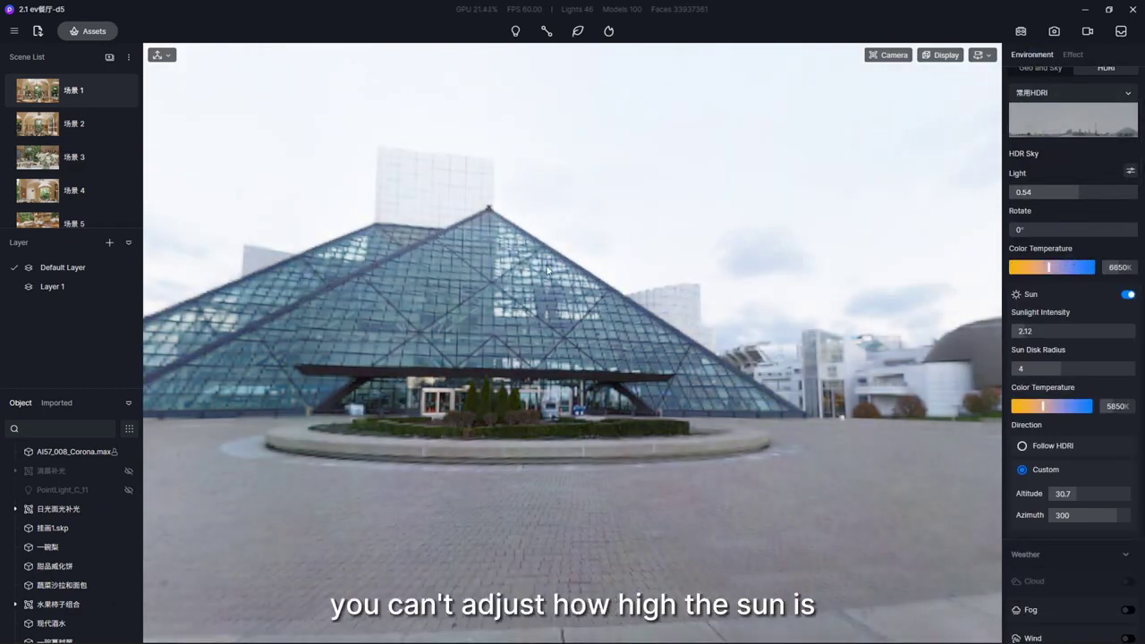
{"action": "left_click_drag", "start_coordinate": [1062, 232], "coordinate": [1038, 223]}
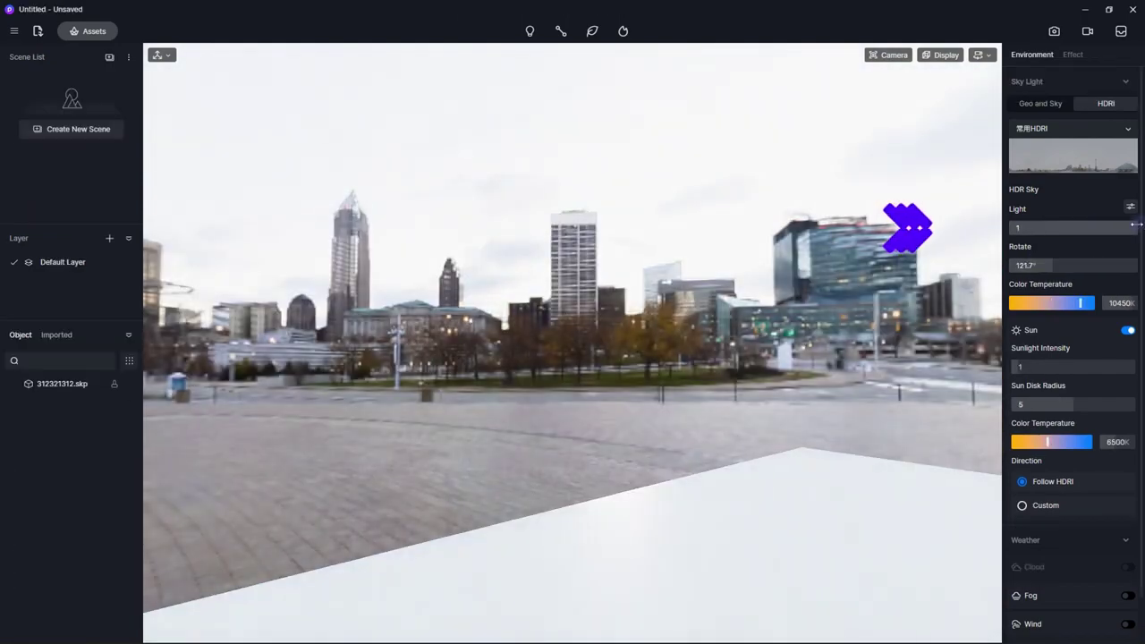
In the untitled project, set the HDRI light to 1 and vary the sky's color temperature from a warm 2000K to a cold tone
{"action": "left_click_drag", "start_coordinate": [1101, 224], "coordinate": [1138, 222]}
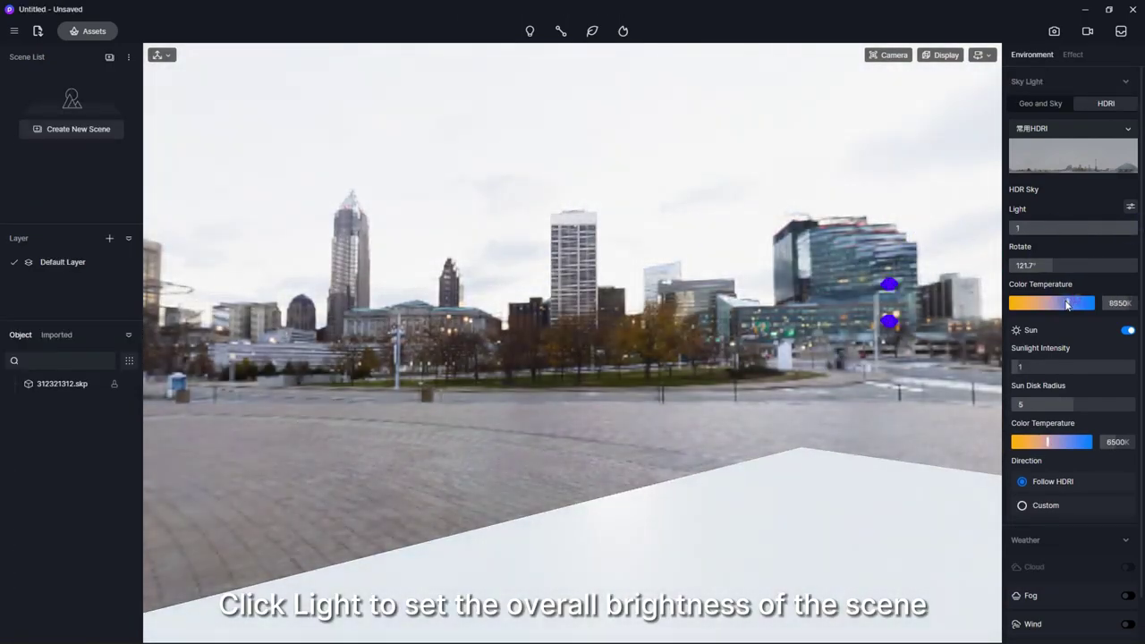
{"action": "left_click_drag", "start_coordinate": [1066, 305], "coordinate": [1015, 303]}
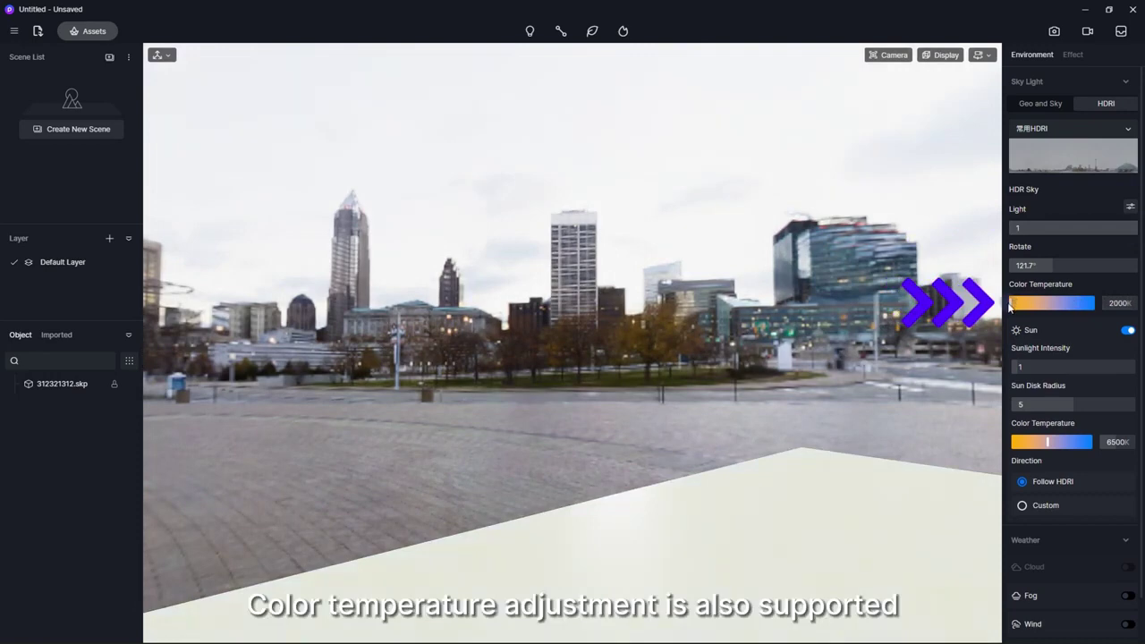
{"action": "left_click_drag", "start_coordinate": [1071, 304], "coordinate": [1091, 302]}
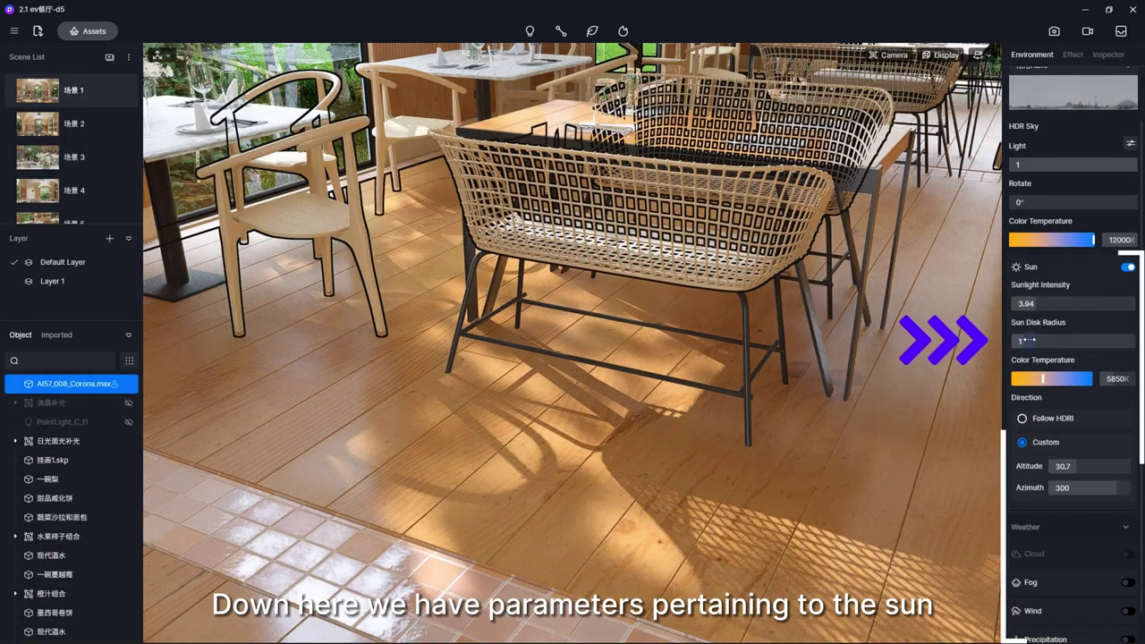
Increase the sun disk radius in the restaurant scene and deselect the furniture model
{"action": "left_click_drag", "start_coordinate": [1033, 340], "coordinate": [1128, 338]}
{"action": "key", "text": "Escape"}
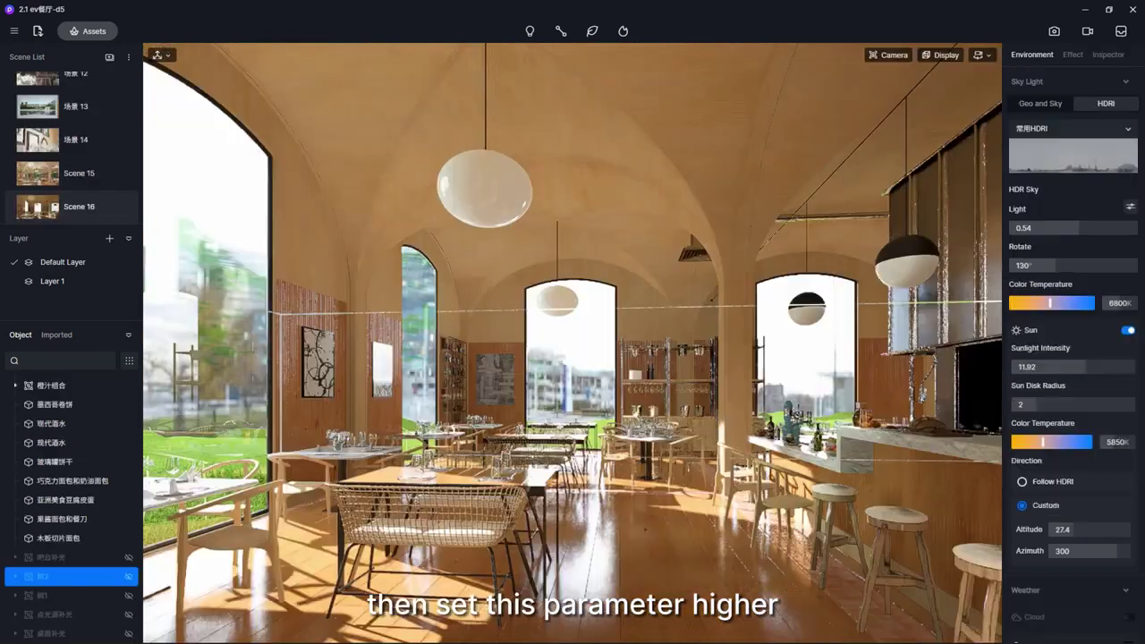
Change the HDRI map to 088_1 and set its light to 1, color temperature to 12000K and rotation to 130°
{"action": "left_click", "coordinate": [1073, 128]}
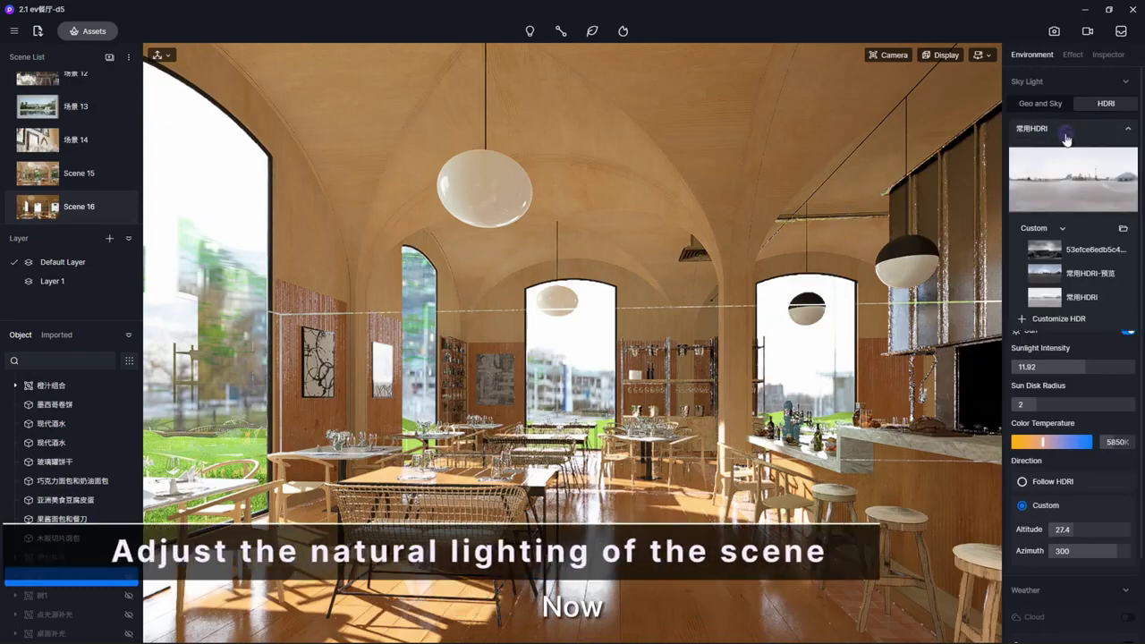
{"action": "left_click", "coordinate": [1056, 259]}
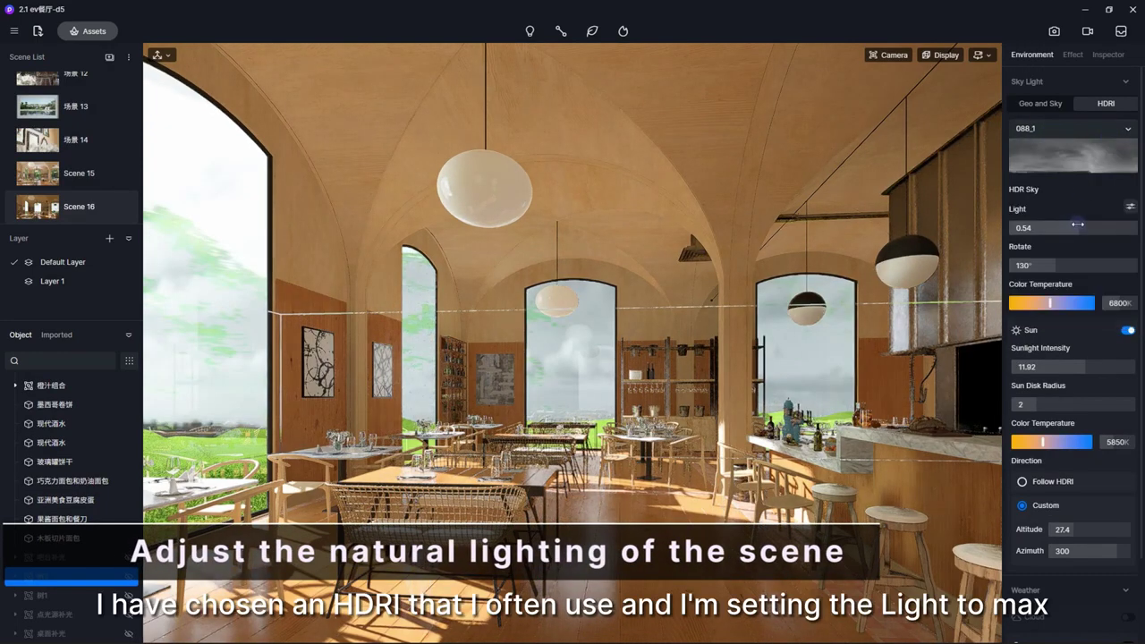
{"action": "left_click_drag", "start_coordinate": [1078, 225], "coordinate": [1135, 226]}
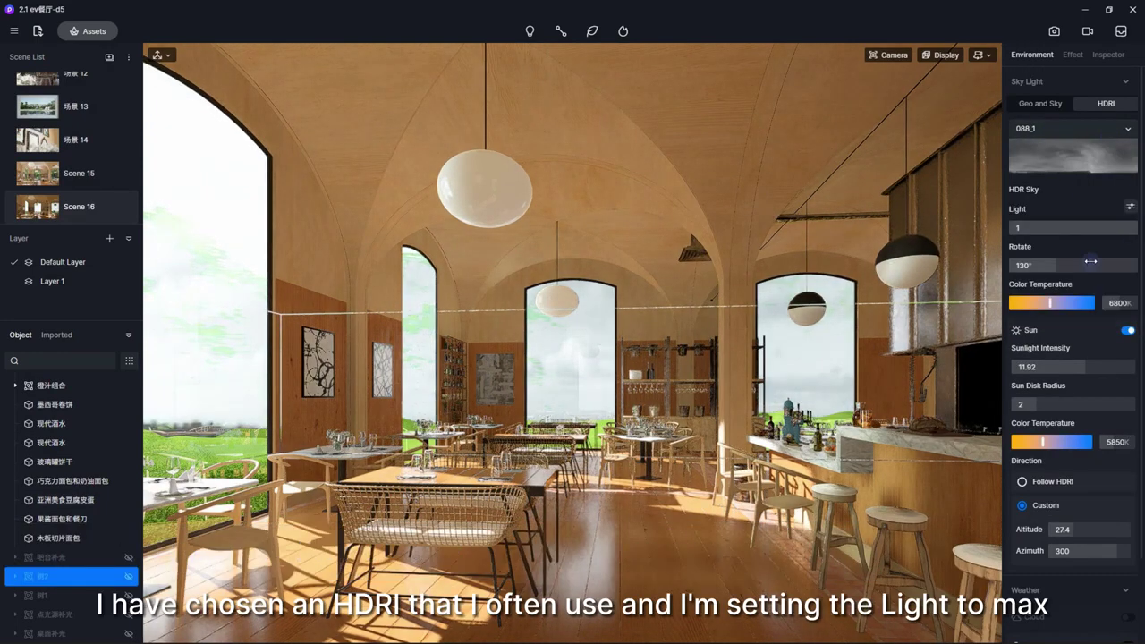
{"action": "left_click_drag", "start_coordinate": [1051, 304], "coordinate": [1089, 306]}
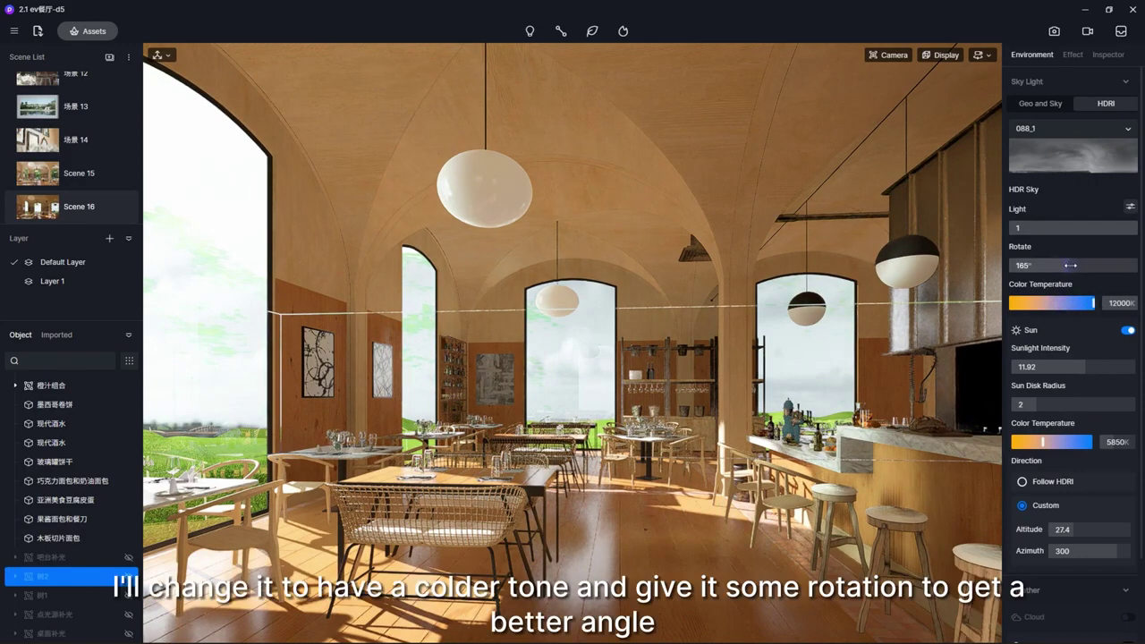
{"action": "left_click_drag", "start_coordinate": [1070, 266], "coordinate": [1035, 262]}
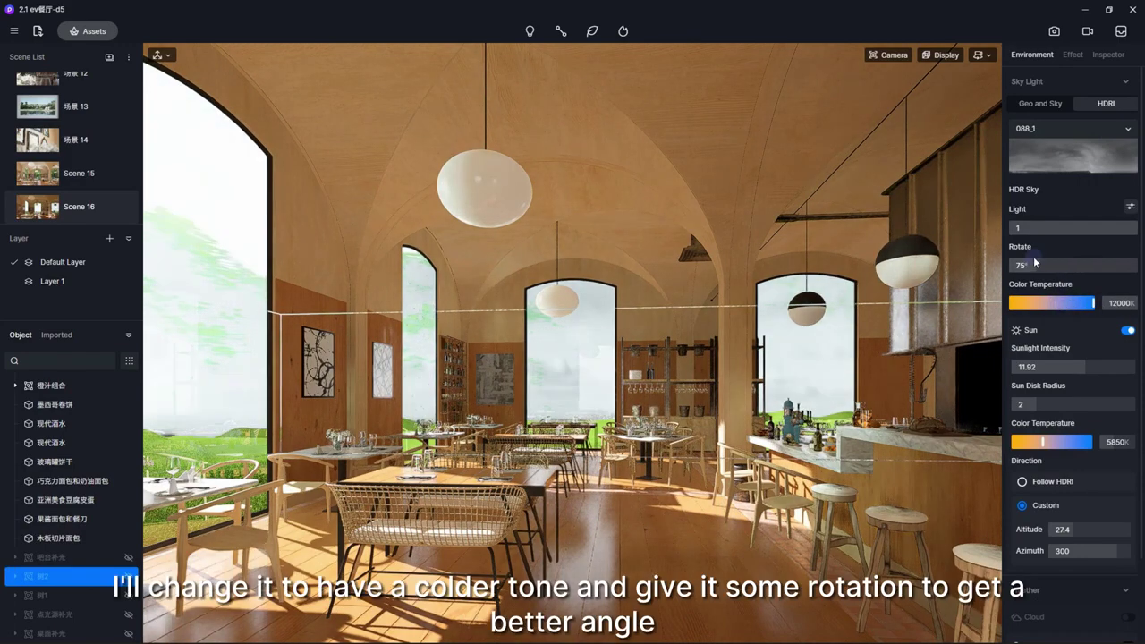
{"action": "left_click_drag", "start_coordinate": [1035, 263], "coordinate": [1056, 265]}
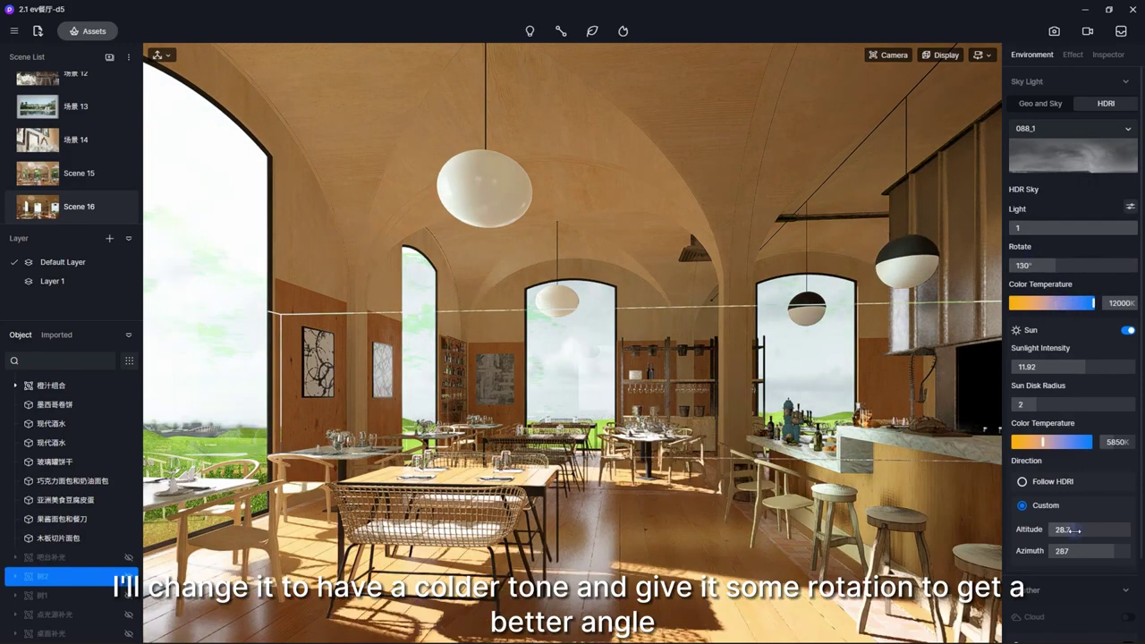
Set the sun's altitude to 50.9, azimuth to 287, intensity to 2.79 and disk radius to 8, and update Scene 16
{"action": "left_click_drag", "start_coordinate": [1076, 531], "coordinate": [1099, 533]}
{"action": "left_click_drag", "start_coordinate": [1100, 533], "coordinate": [1096, 534]}
{"action": "left_click_drag", "start_coordinate": [1086, 367], "coordinate": [1108, 405]}
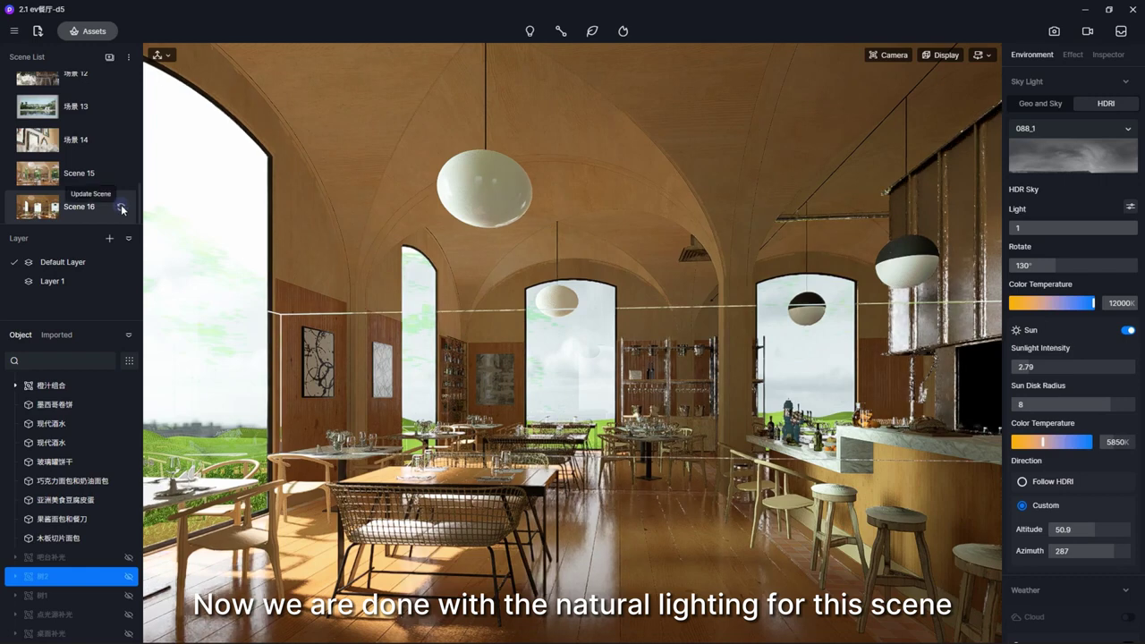
{"action": "left_click", "coordinate": [121, 209]}
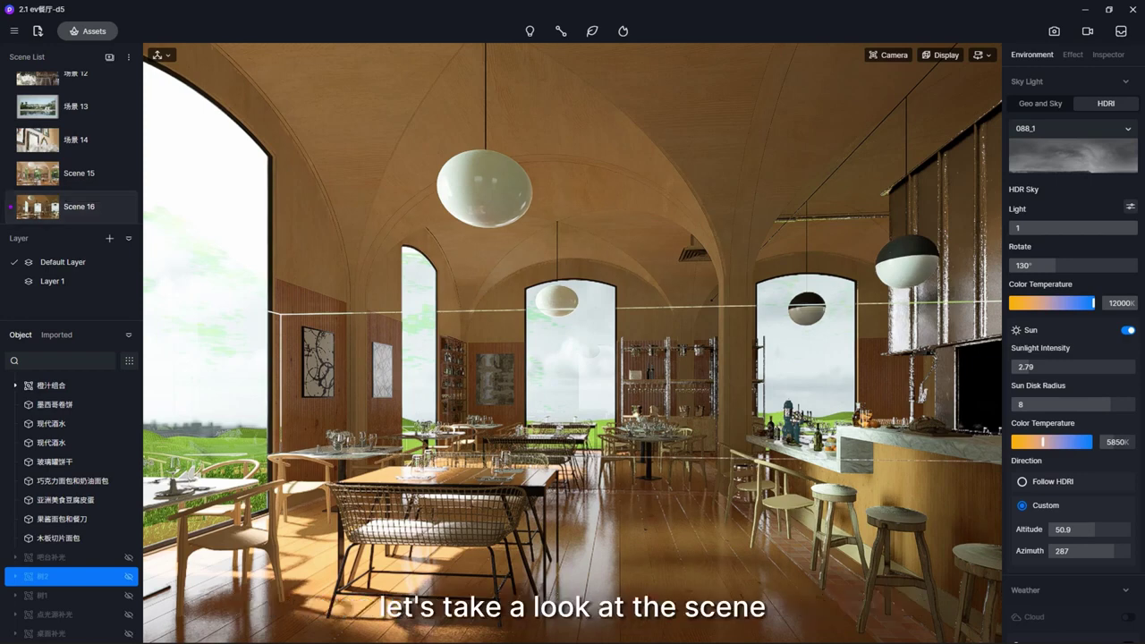
Select the 日光面光补光 light group and move the camera outside the building to face its arched windows
{"action": "scroll", "coordinate": [72, 483], "scroll_direction": "up", "scroll_amount": 4}
{"action": "left_click", "coordinate": [131, 442]}
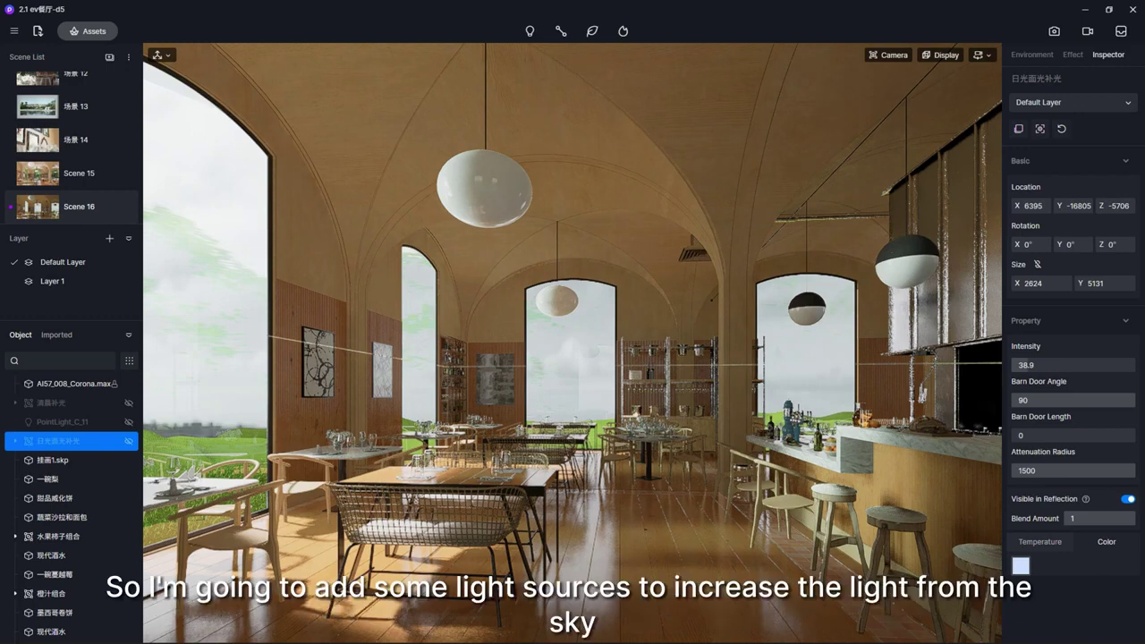
{"action": "right_click_drag", "start_coordinate": [320, 379], "coordinate": [1081, 170]}
{"action": "key", "text": "a"}
{"action": "key", "text": "s"}
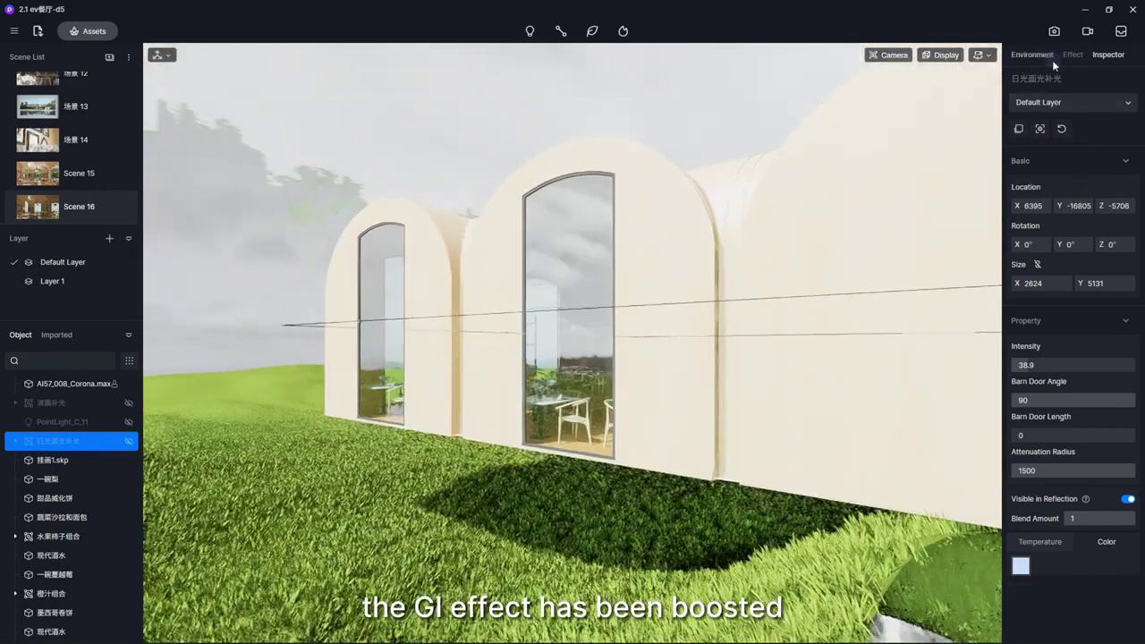
Set the post-processing exposure to -0.02 for the exterior view
{"action": "left_click", "coordinate": [1073, 55]}
{"action": "mouse_move", "coordinate": [1067, 229]}
{"action": "left_mouse_down"}
{"action": "mouse_move", "coordinate": [1054, 231]}
{"action": "mouse_move", "coordinate": [1072, 231]}
{"action": "left_mouse_up"}
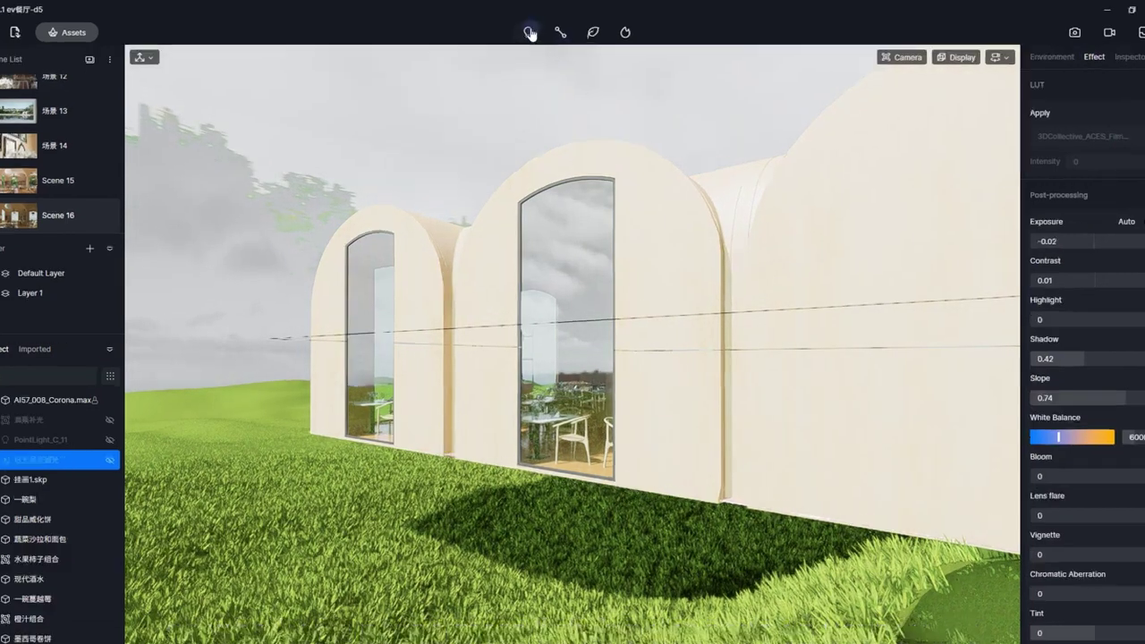
Add a rectangular light at the middle arched window and rotate it to 270° about X, parallel to the glass
{"action": "left_click", "coordinate": [529, 31]}
{"action": "left_click", "coordinate": [554, 166]}
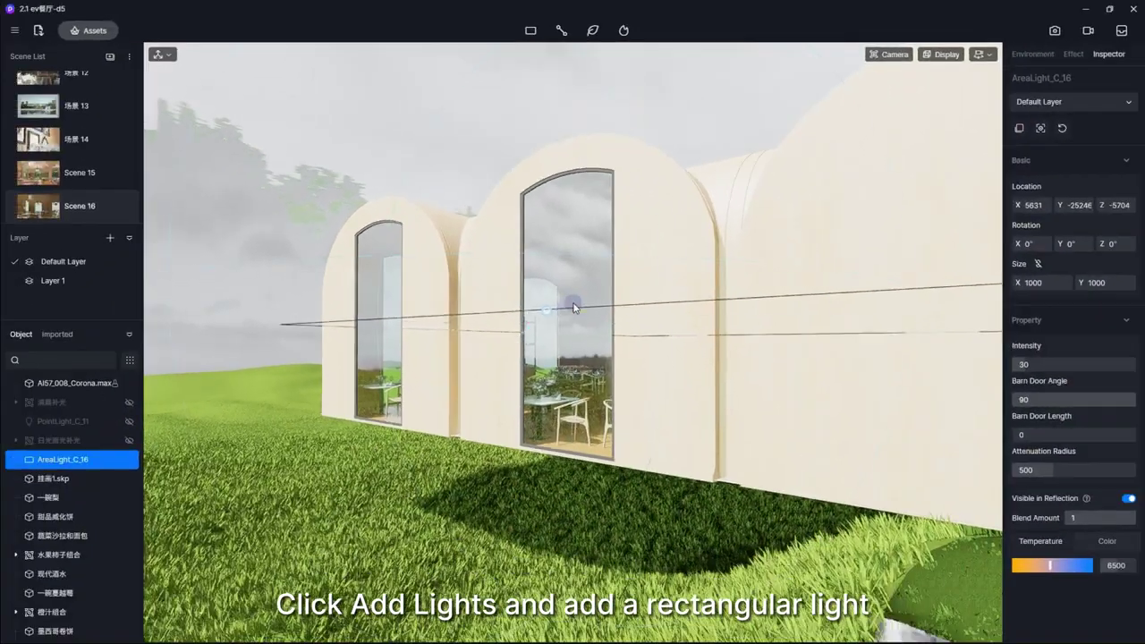
{"action": "left_click", "coordinate": [572, 451]}
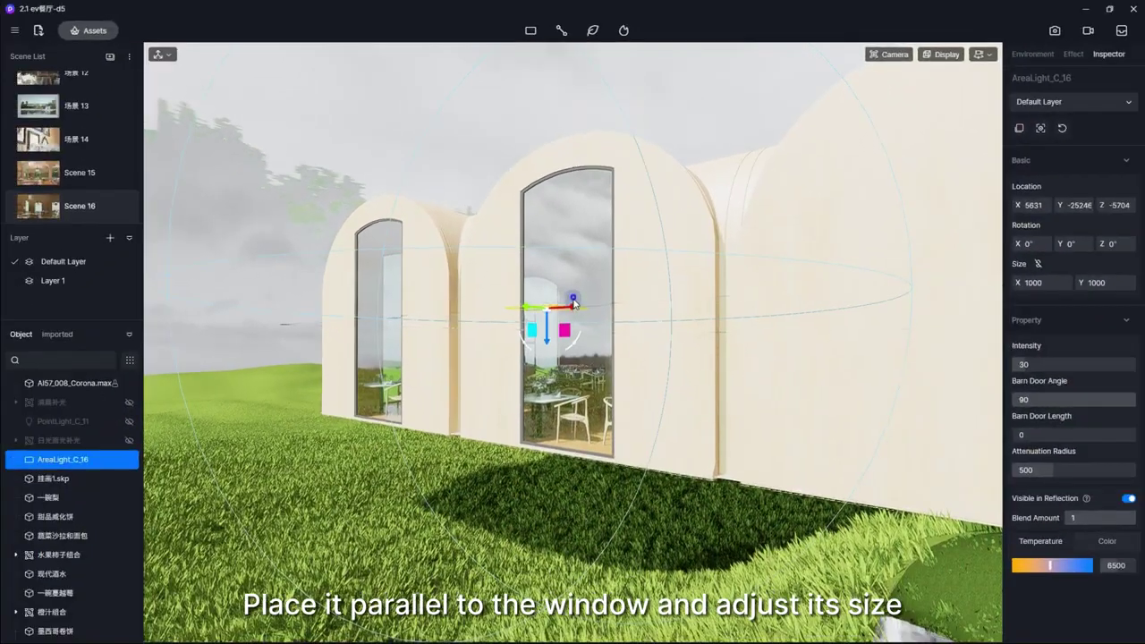
{"action": "right_click_drag", "start_coordinate": [574, 334], "coordinate": [537, 358]}
{"action": "scroll", "coordinate": [573, 334], "scroll_direction": "up", "scroll_amount": 4}
{"action": "left_click_drag", "start_coordinate": [492, 366], "coordinate": [489, 469]}
{"action": "right_click_drag", "start_coordinate": [608, 376], "coordinate": [662, 371]}
{"action": "scroll", "coordinate": [609, 377], "scroll_direction": "down", "scroll_amount": 5}
Resize the rectangular light to 2500 in X and 5000 in Y so it slightly exceeds the window
{"action": "double_click", "coordinate": [1034, 284]}
{"action": "type", "text": "5000"}
{"action": "double_click", "coordinate": [1097, 283]}
{"action": "type", "text": "5000"}
{"action": "double_click", "coordinate": [1052, 284]}
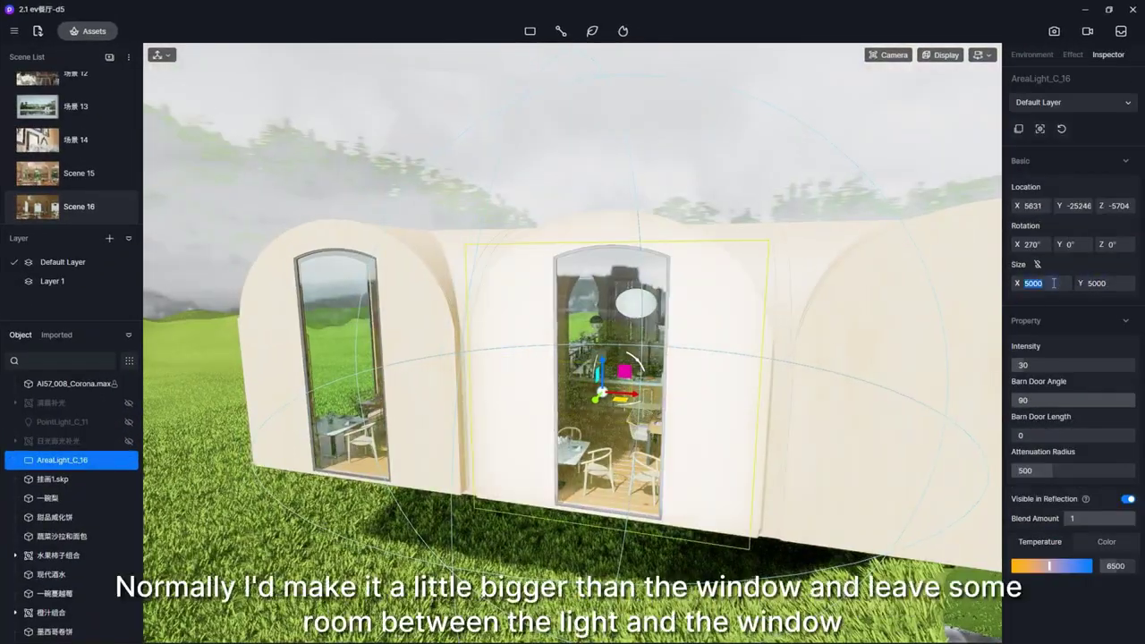
{"action": "type", "text": "30002500"}
{"action": "key", "text": "Return"}
{"action": "right_click_drag", "start_coordinate": [721, 385], "coordinate": [639, 284]}
Give the rectangular light a pale blue HSV color of 220, 20, 100 and shift it toward the neighbouring arched window
{"action": "left_click", "coordinate": [1090, 547]}
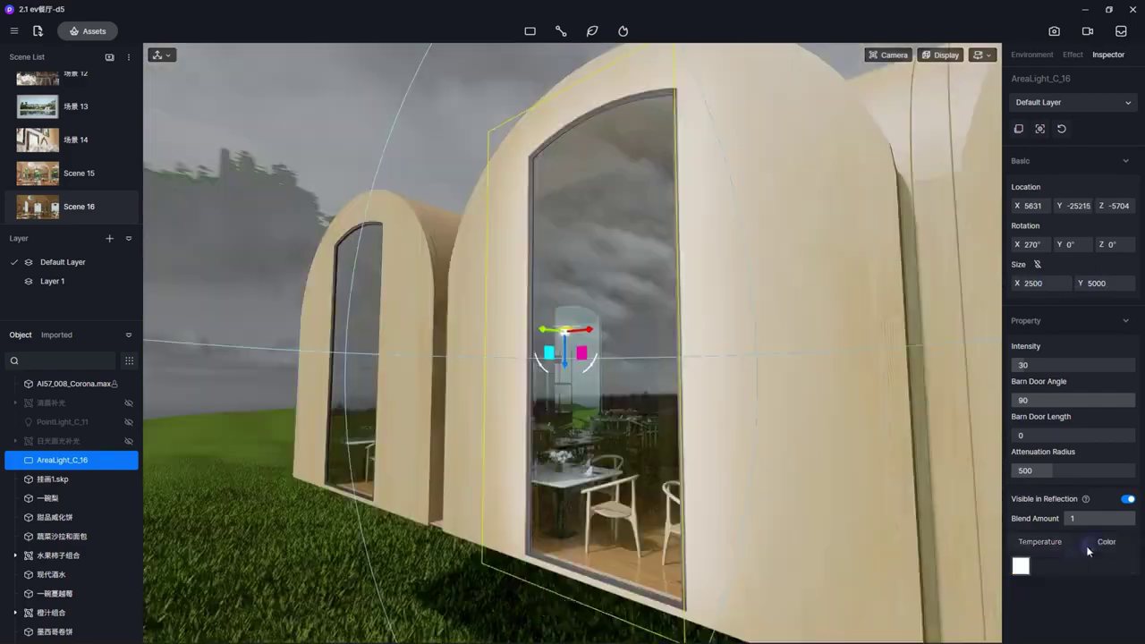
{"action": "left_click", "coordinate": [1021, 565]}
{"action": "scroll", "coordinate": [1056, 577], "scroll_direction": "down", "scroll_amount": 2}
{"action": "left_click_drag", "start_coordinate": [1027, 590], "coordinate": [1042, 611]}
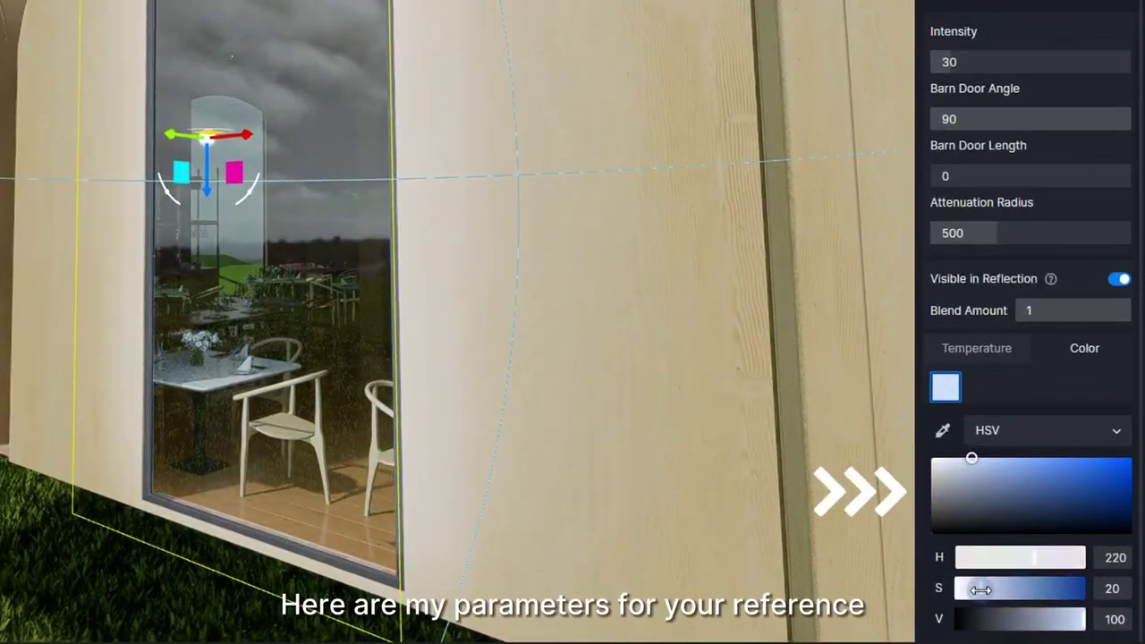
{"action": "right_click_drag", "start_coordinate": [422, 292], "coordinate": [271, 207]}
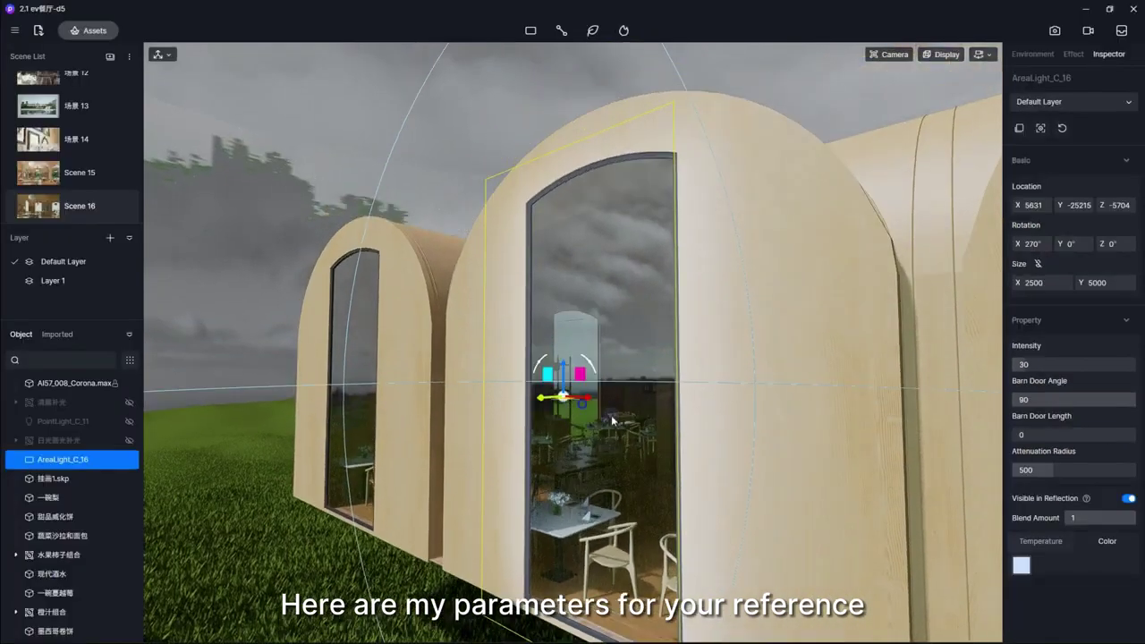
{"action": "left_click_drag", "start_coordinate": [595, 369], "coordinate": [270, 348]}
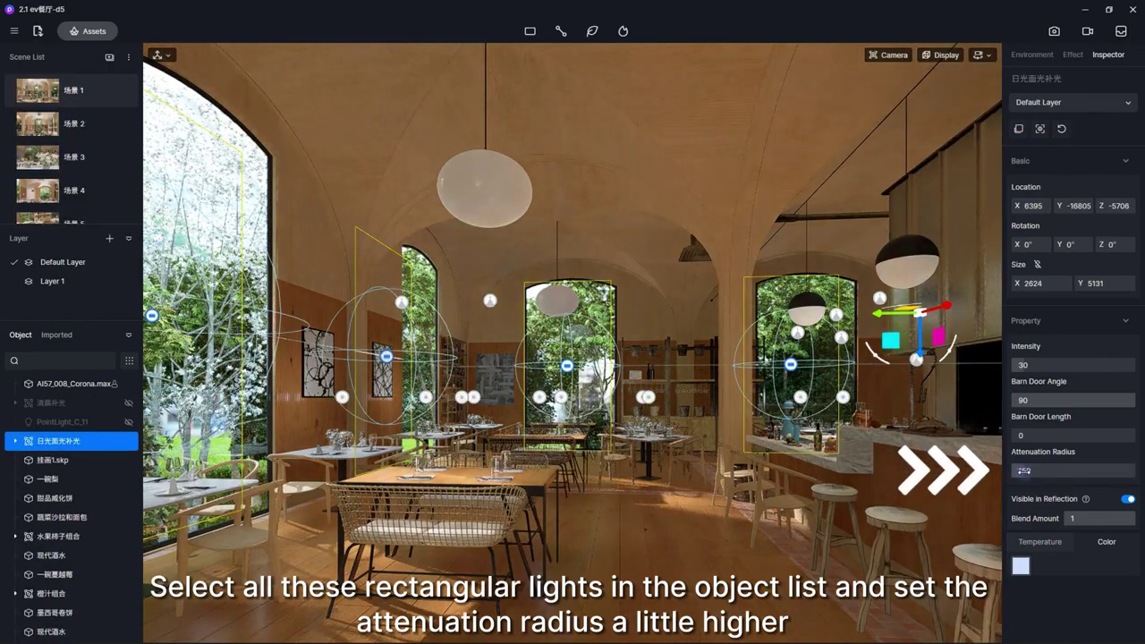
Set the attenuation radius of the 日光面光补光 light group to 1500 and the post-processing exposure to -0.02
{"action": "left_click_drag", "start_coordinate": [1027, 472], "coordinate": [1144, 469]}
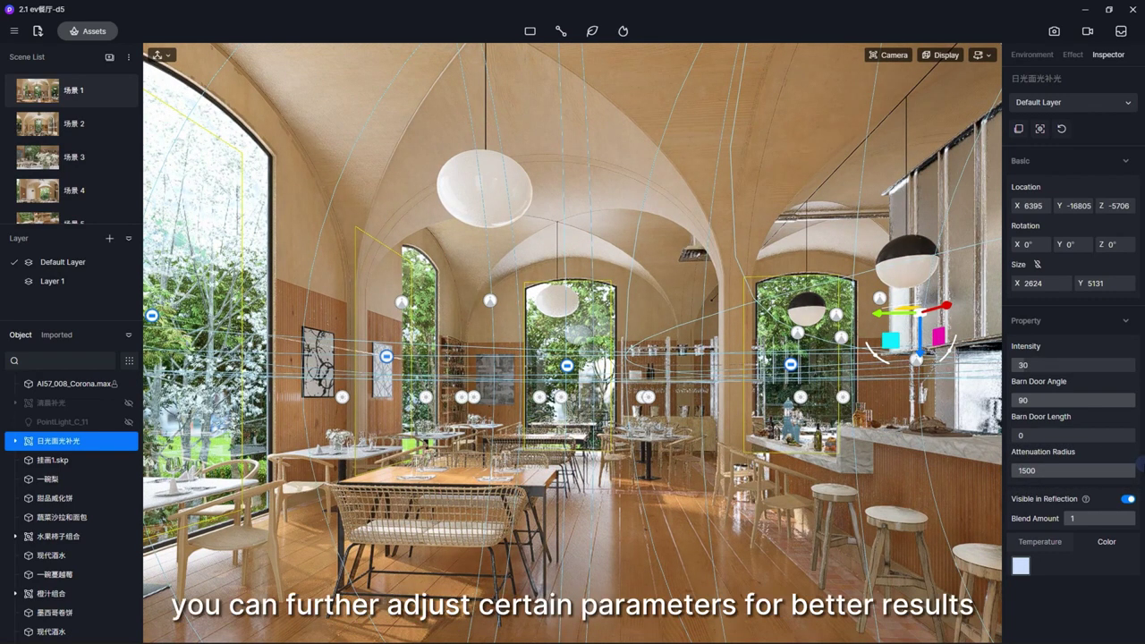
{"action": "left_click", "coordinate": [1073, 55]}
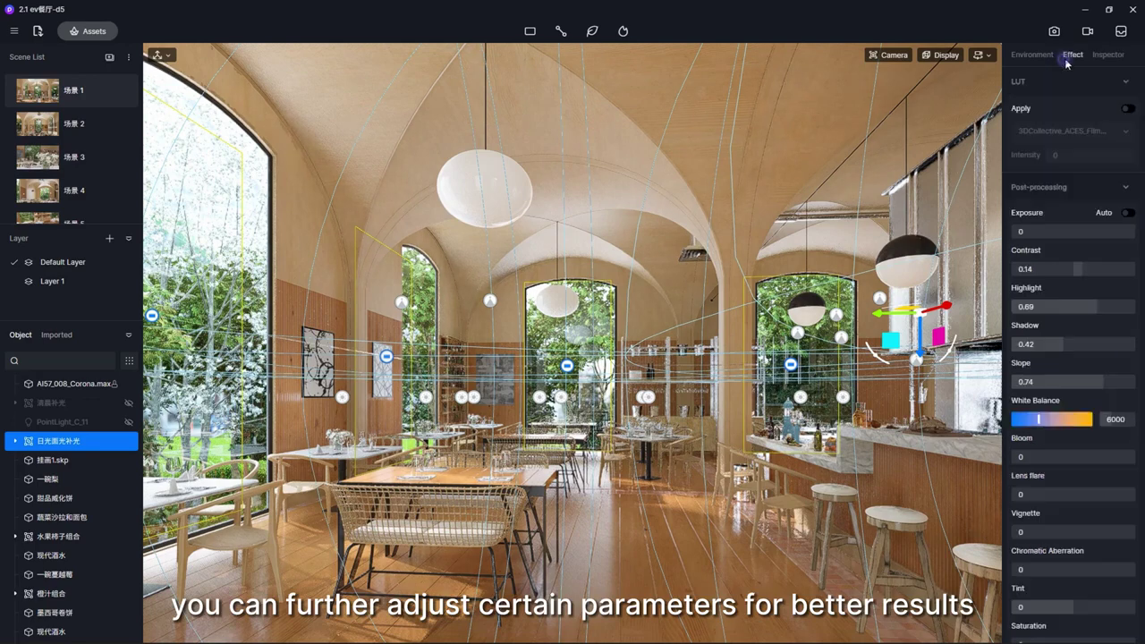
{"action": "left_click_drag", "start_coordinate": [1071, 232], "coordinate": [1071, 233]}
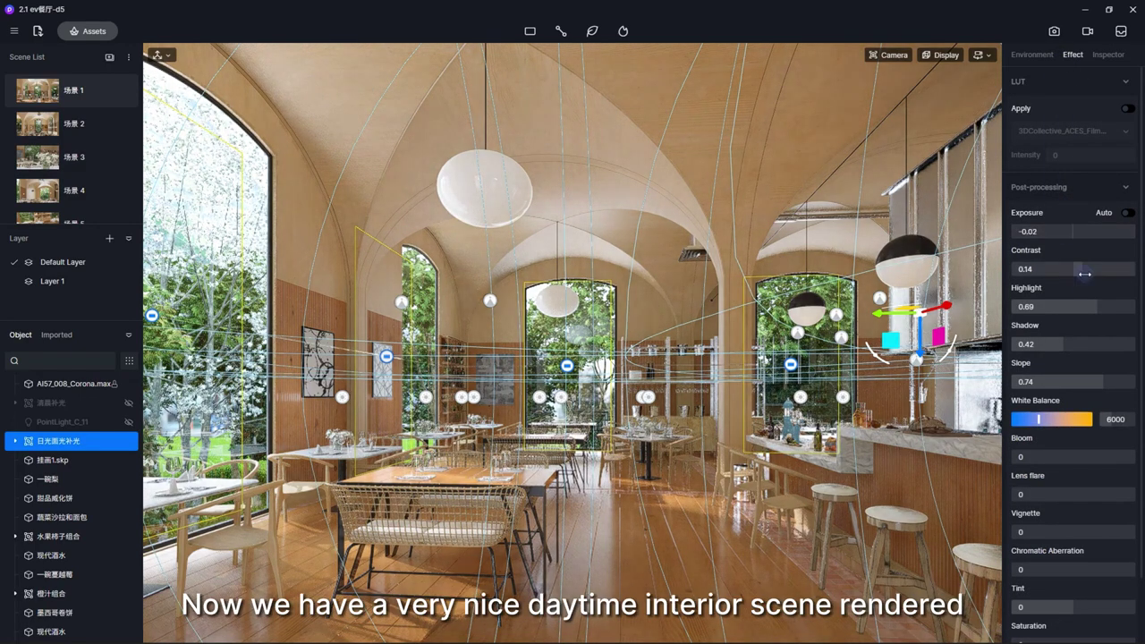
{"action": "left_click_drag", "start_coordinate": [1078, 275], "coordinate": [1078, 275]}
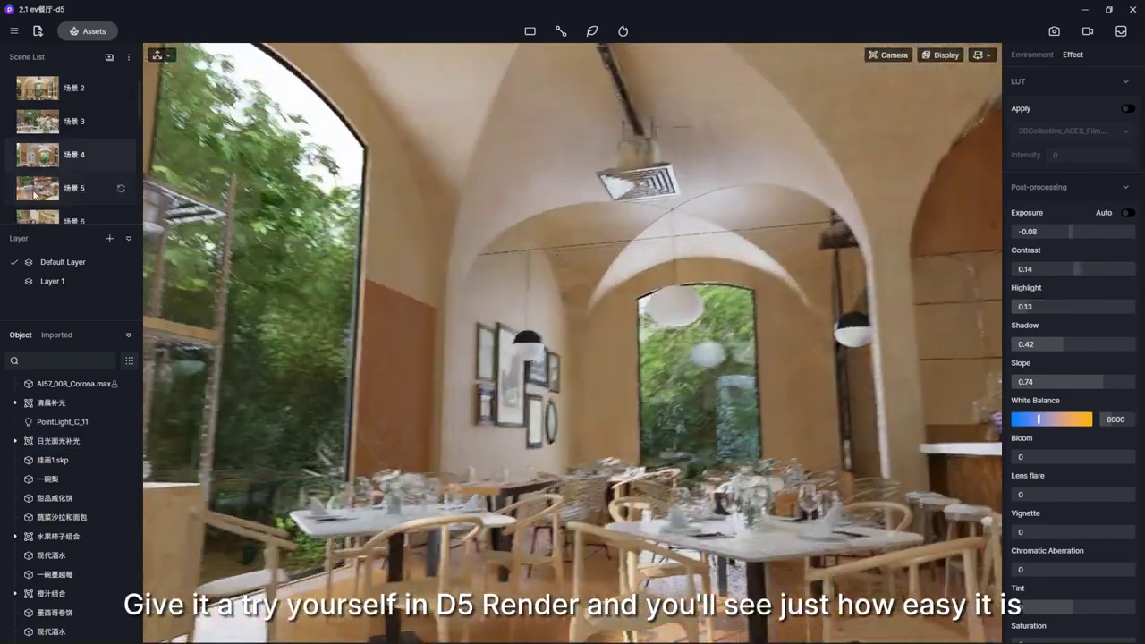
Switch to 场景 5 to review the restaurant's daytime lighting from above
{"action": "scroll", "coordinate": [34, 194], "scroll_direction": "down", "scroll_amount": 1}
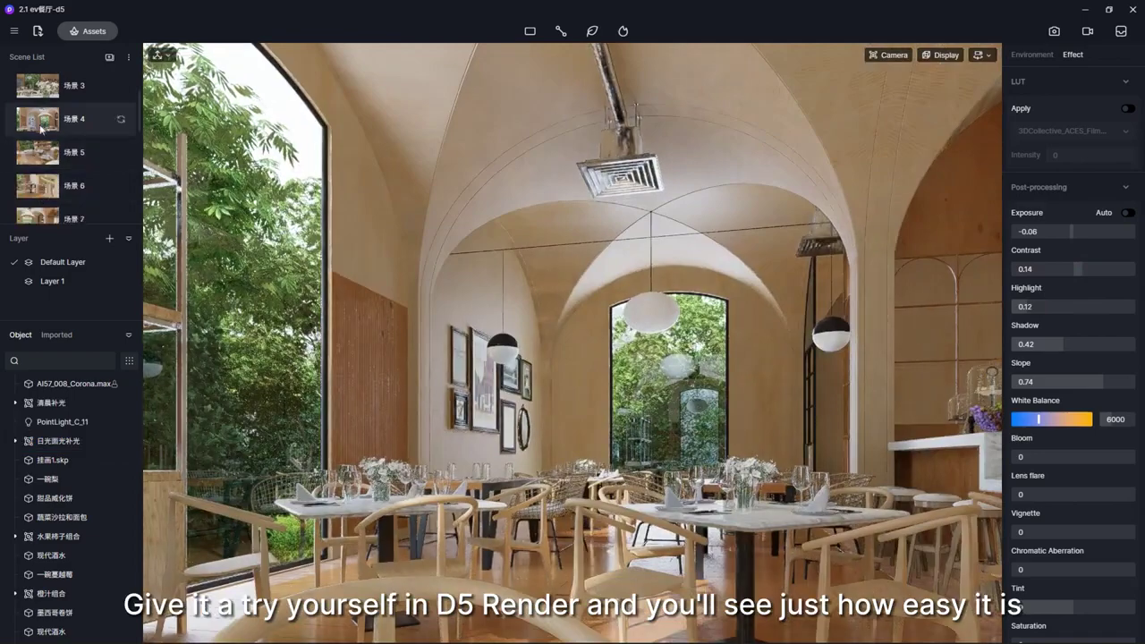
{"action": "left_click", "coordinate": [39, 154]}
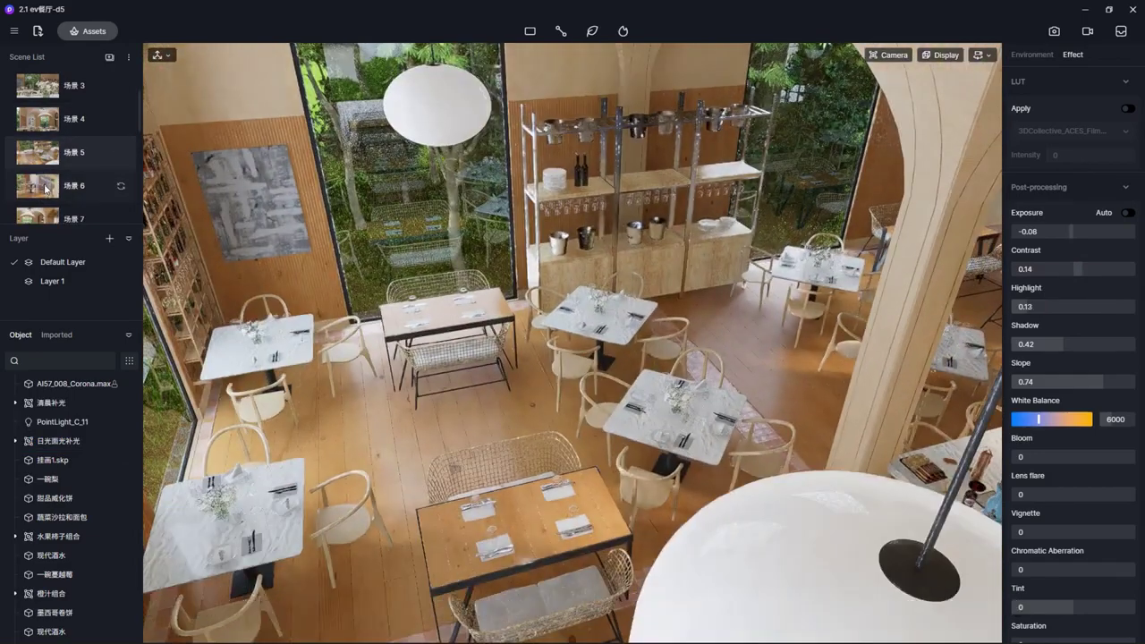